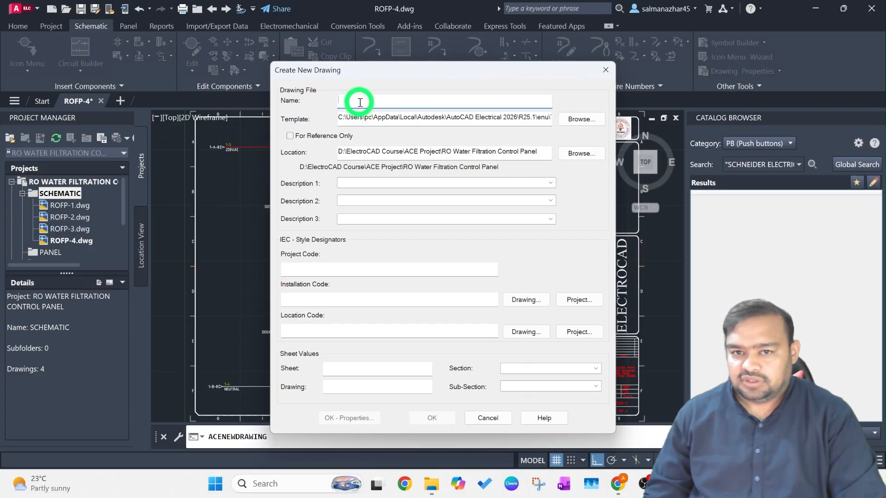
Name the new drawing ROFP-5 and set its Description 1 to CONTROL POWER & PROTECTION
type("RO")
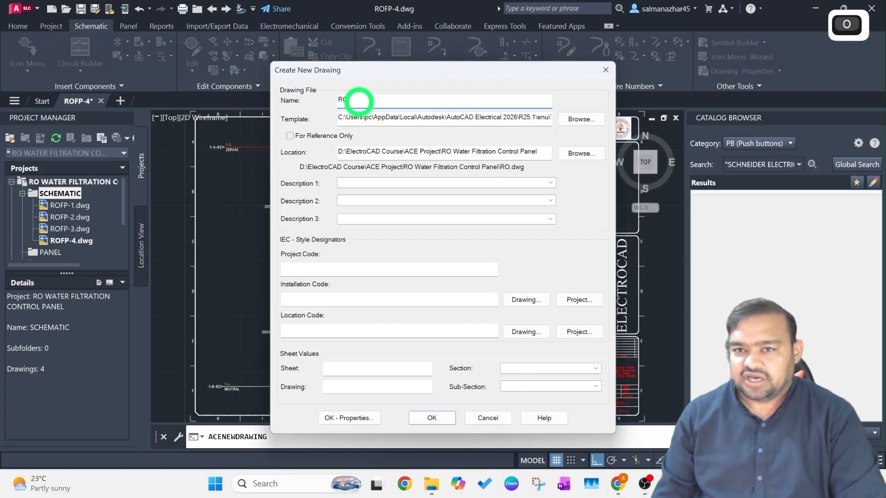
type("FP")
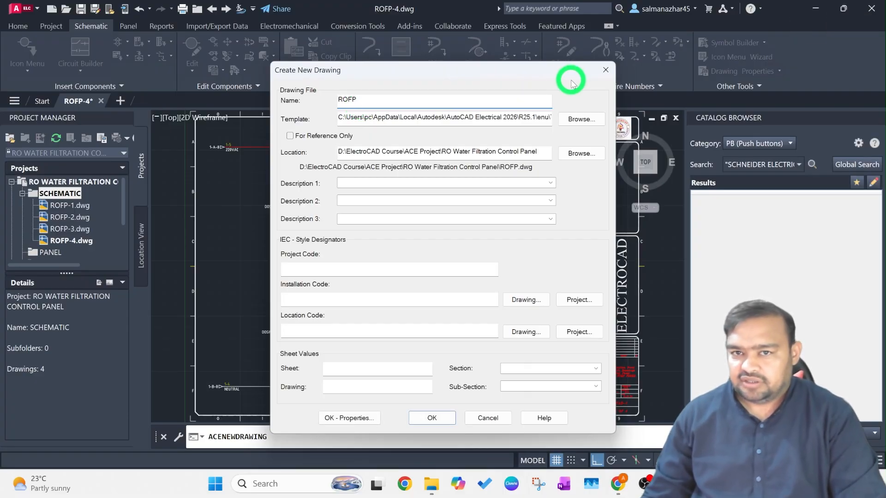
type("-5")
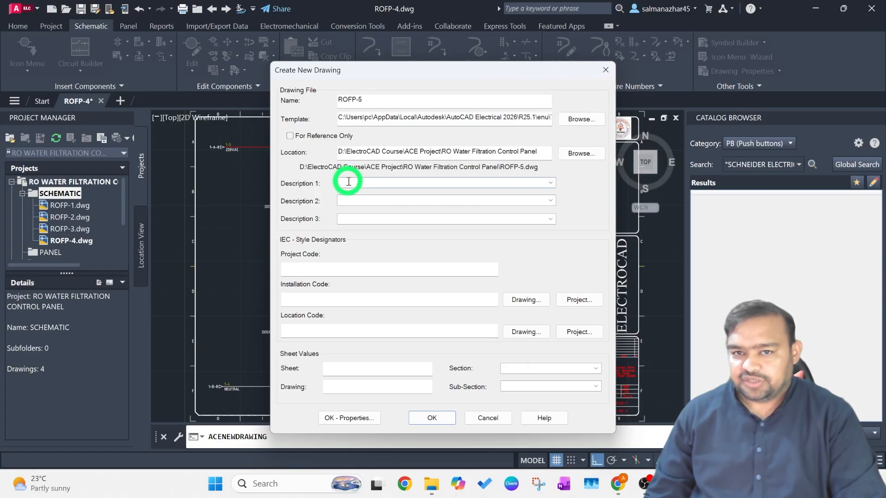
left_click(348, 182)
type("C")
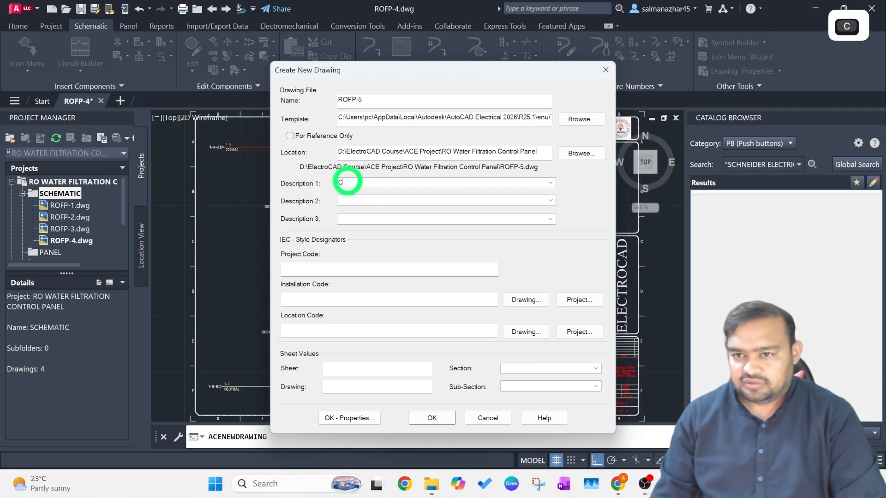
type("ONTROL POWER")
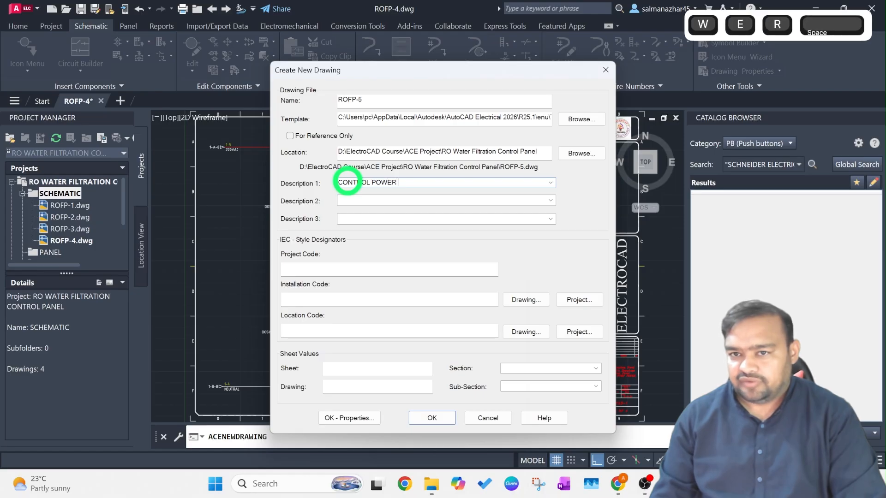
type(" & ")
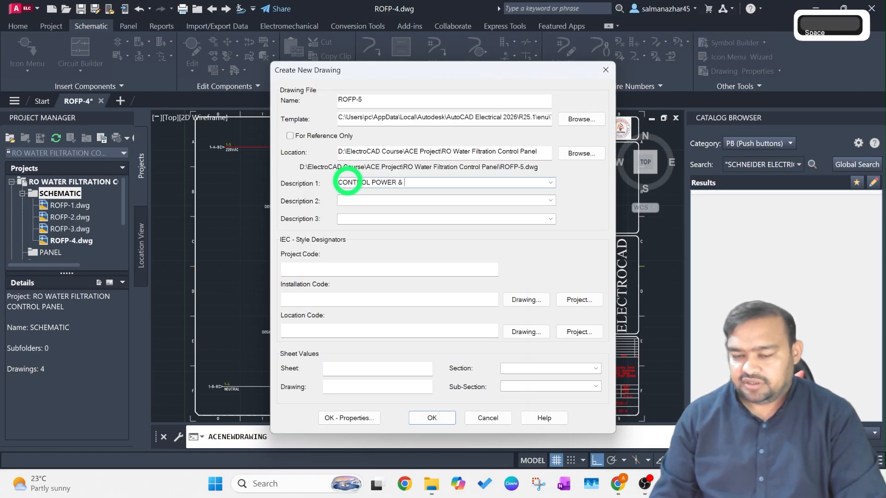
type("PROTECTION")
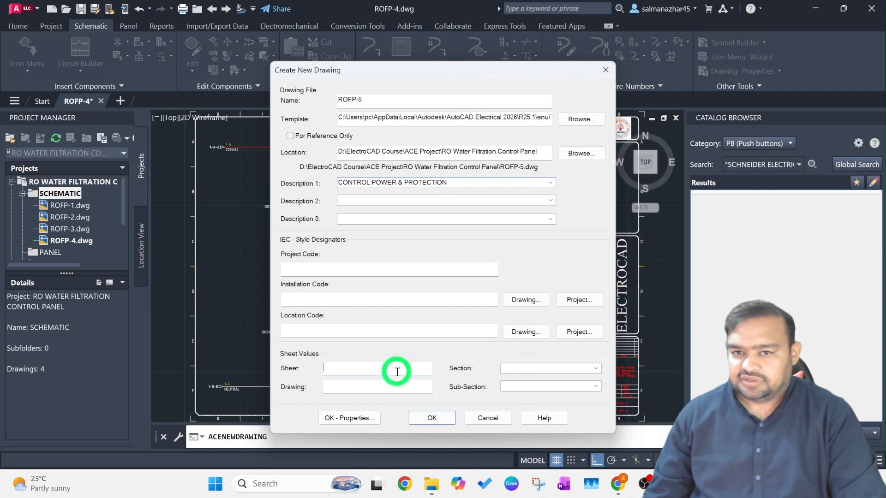
Set the sheet value to 5 and the drawing value to ECAD-1, and create the drawing with the project default settings applied
type("5")
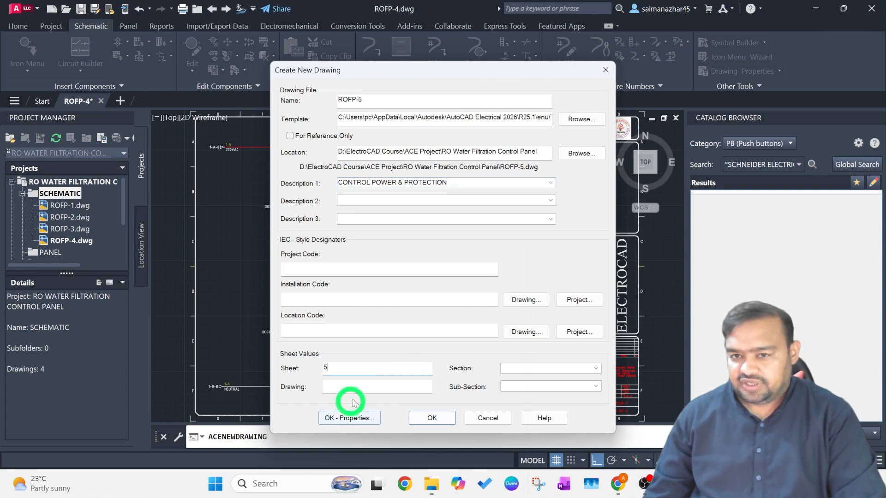
left_click(363, 386)
type("E")
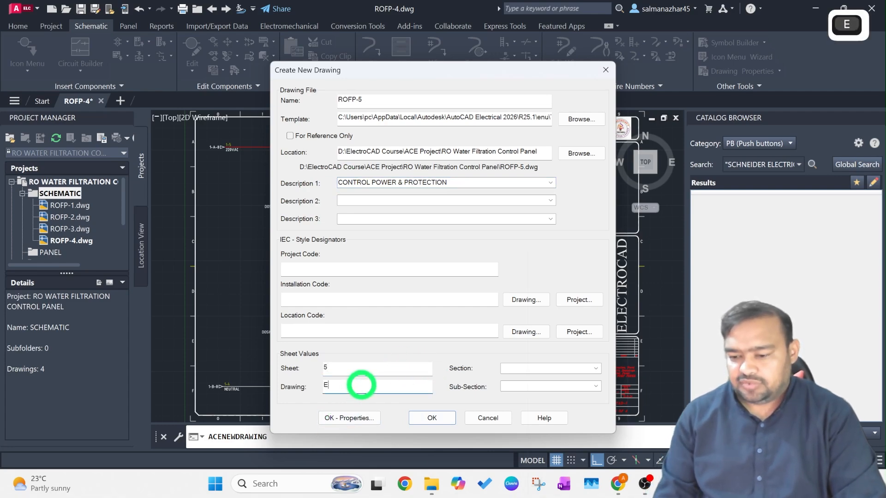
type("CAD-")
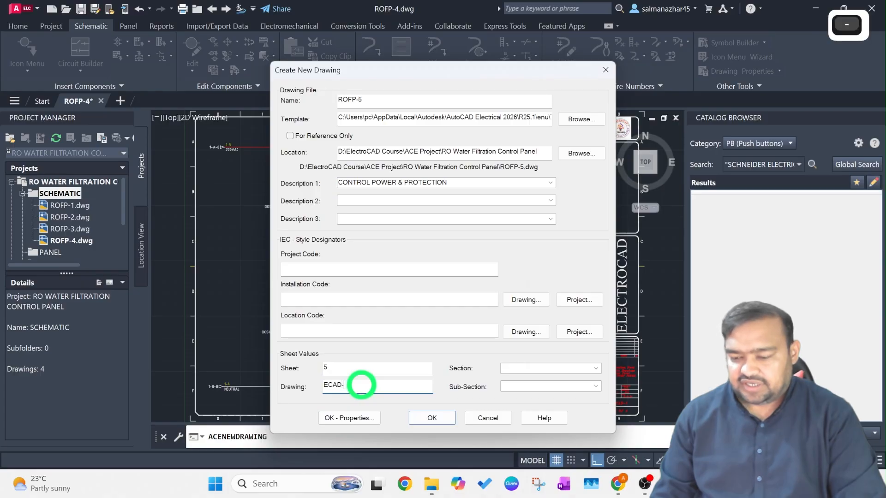
type("1")
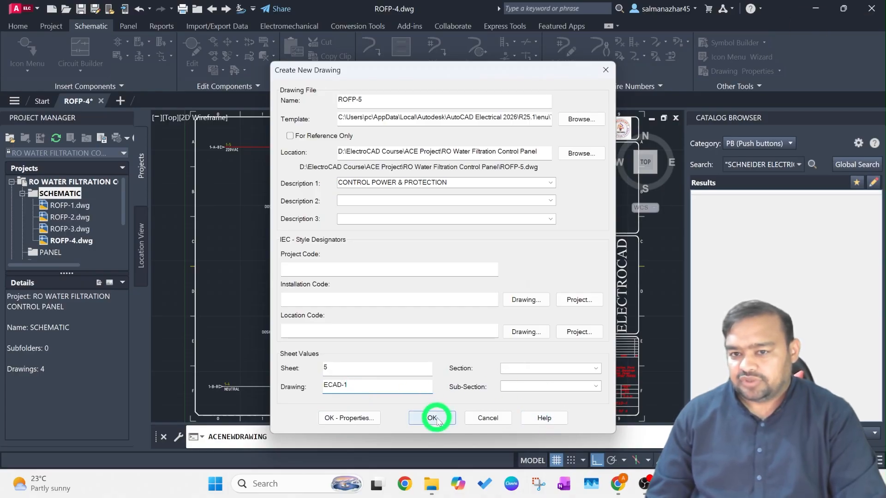
left_click(432, 418)
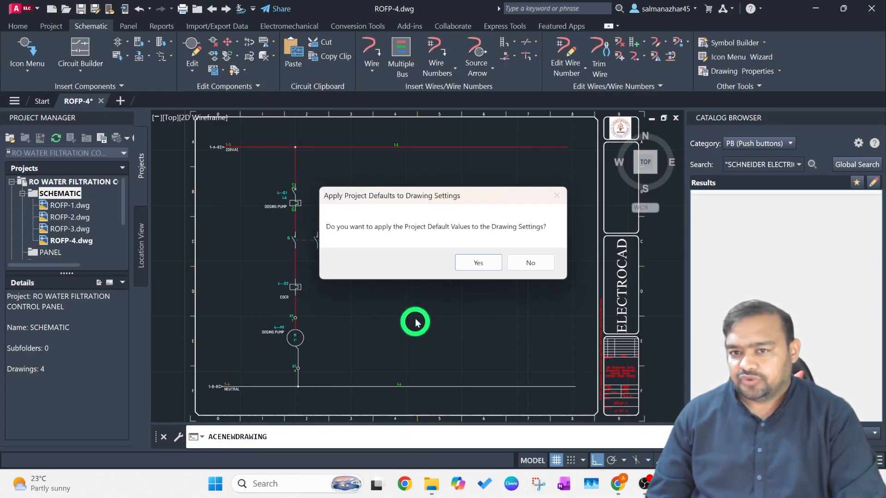
left_click(480, 264)
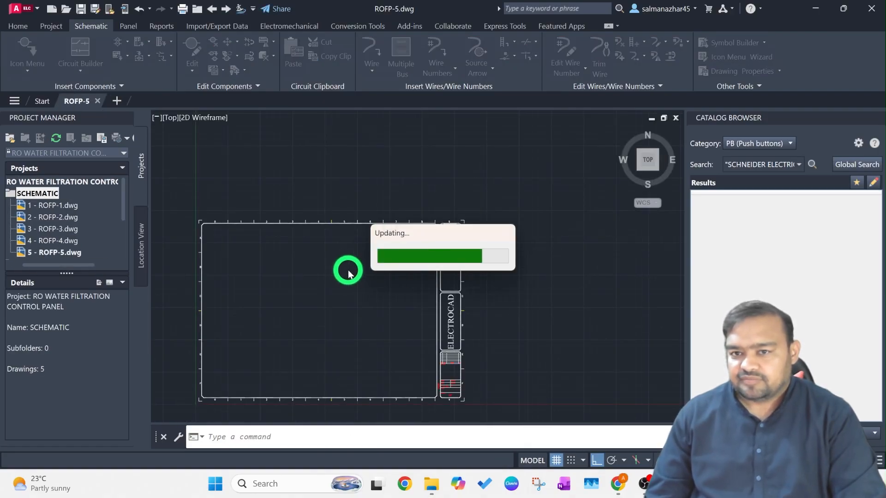
Draw a horizontal three-wire bus from empty space with spacing 20, spanning most of the sheet's width near its upper border
middle_click(356, 277)
middle_click(356, 276)
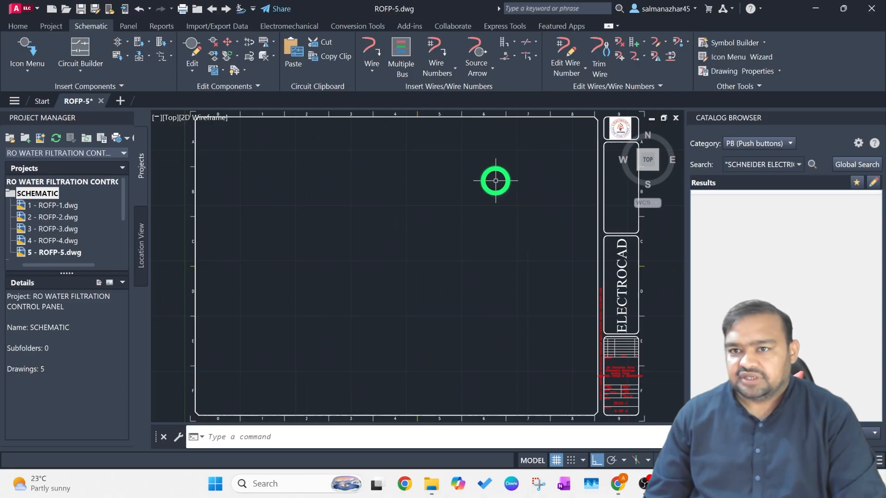
left_click(409, 46)
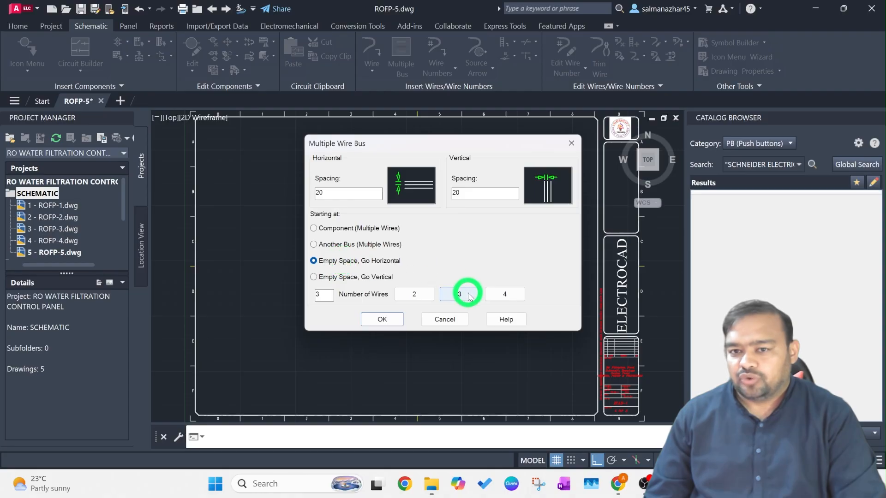
left_click(386, 317)
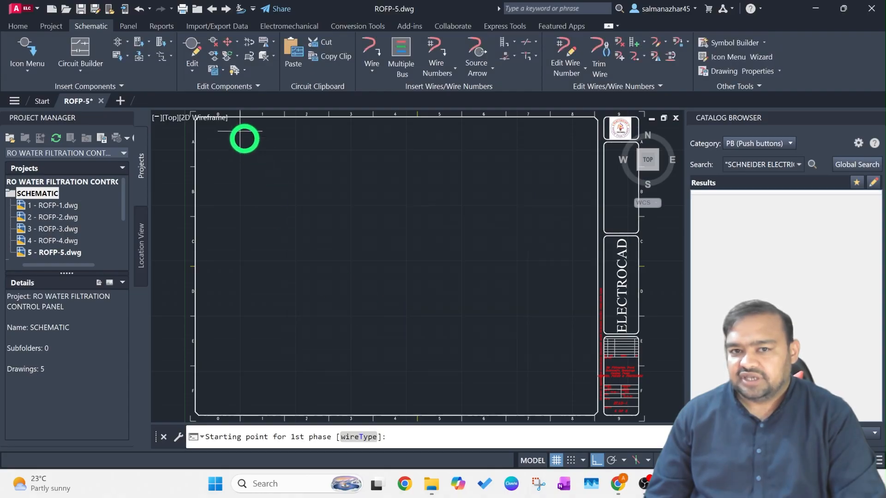
left_click(220, 145)
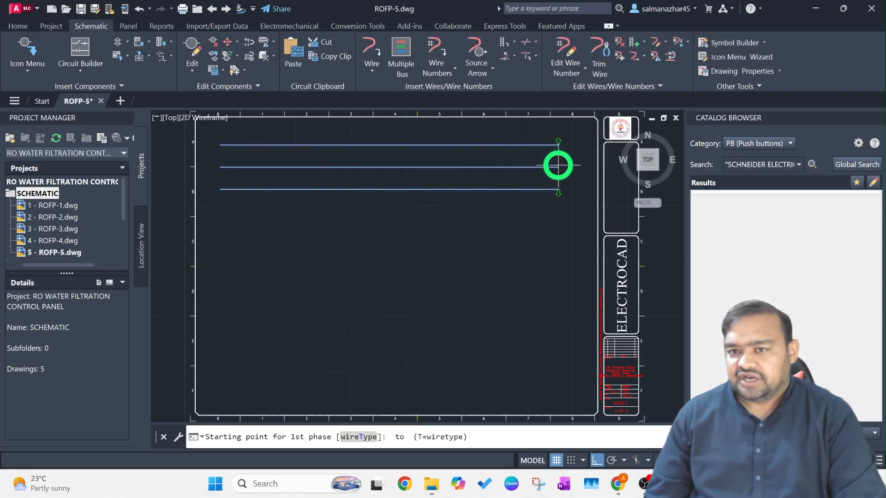
left_click(558, 165)
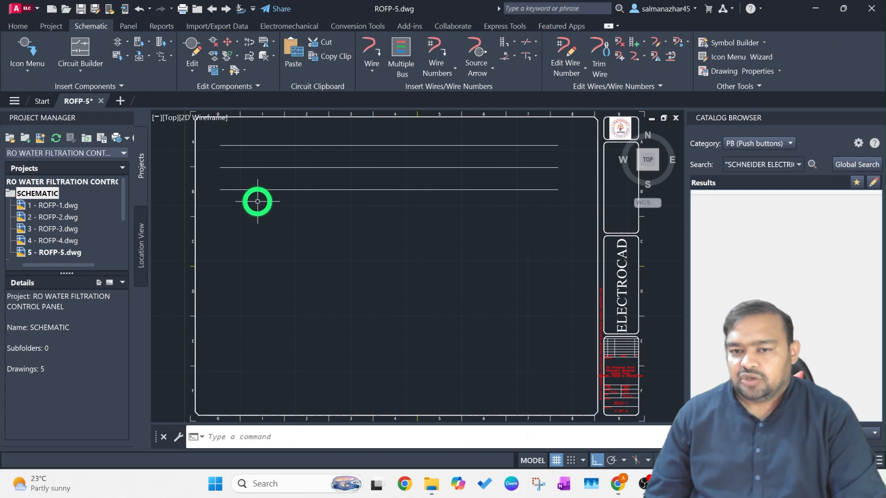
Insert a destination arrow on the uppermost bus wire linked to project source code L1 (220VAC), and update its wire layer to match the source
left_click(490, 70)
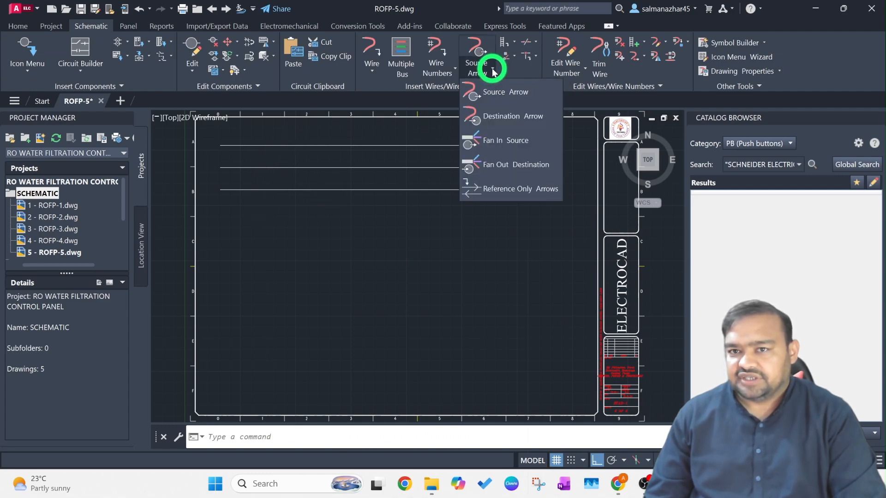
left_click(518, 122)
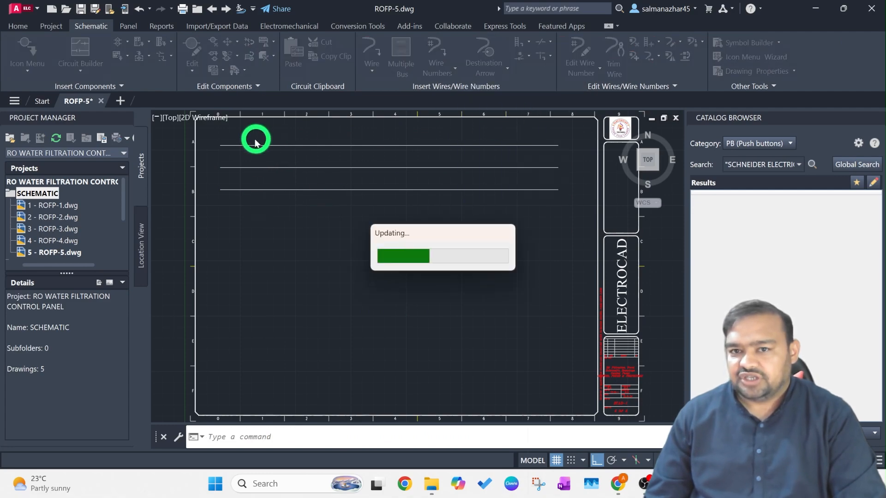
left_click(225, 144)
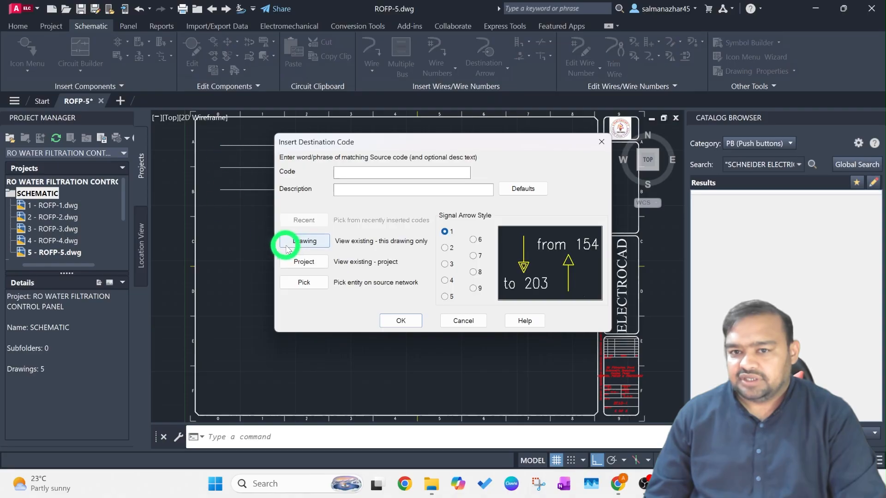
left_click(292, 258)
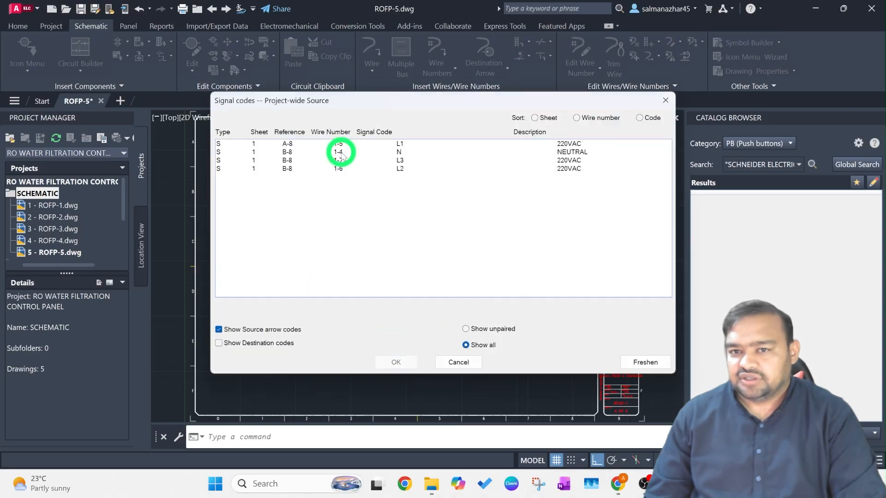
left_click(400, 144)
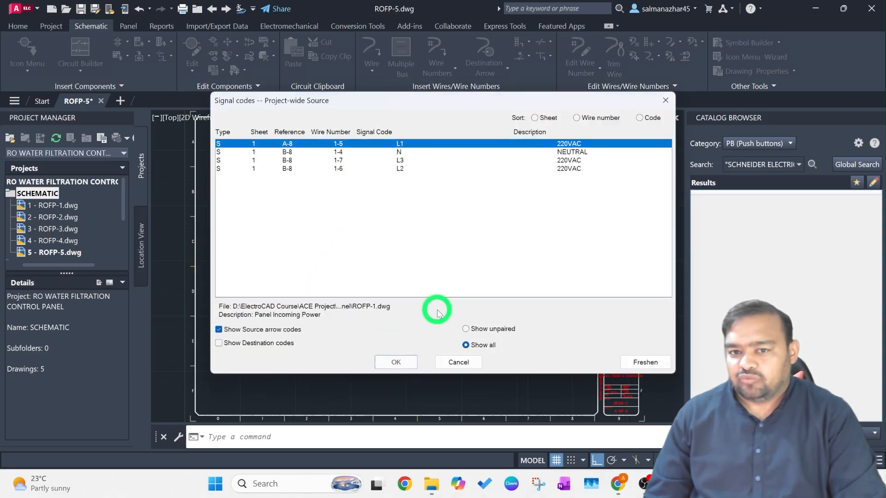
left_click(399, 363)
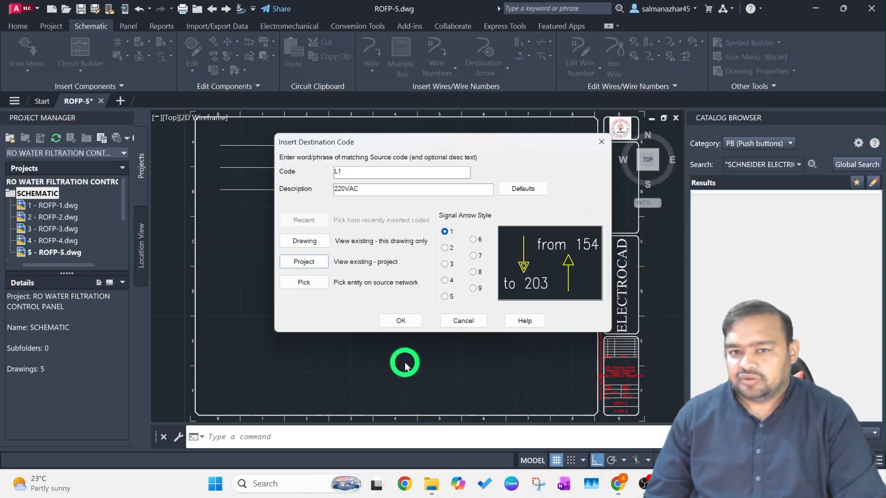
left_click(395, 321)
left_click(420, 263)
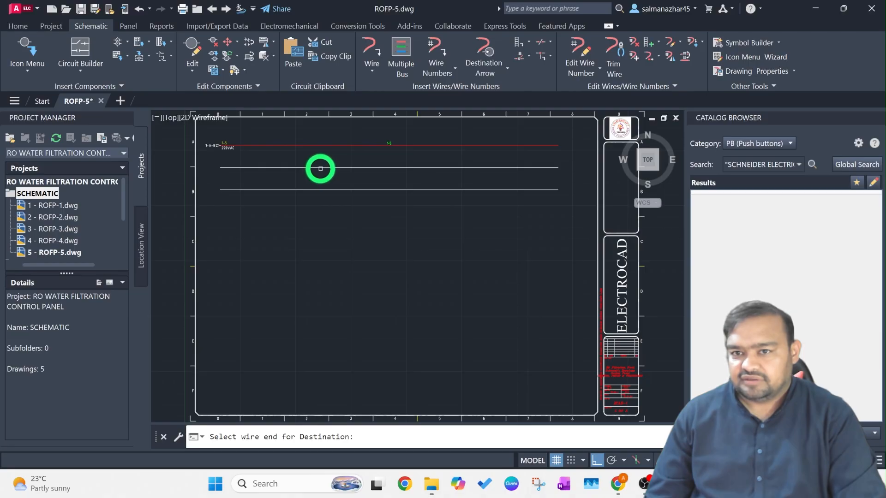
Insert a destination arrow on the middle bus wire linked to project source code L2 (220VAC), updating its layer to YE_16_mm
left_click(320, 169)
left_click(308, 259)
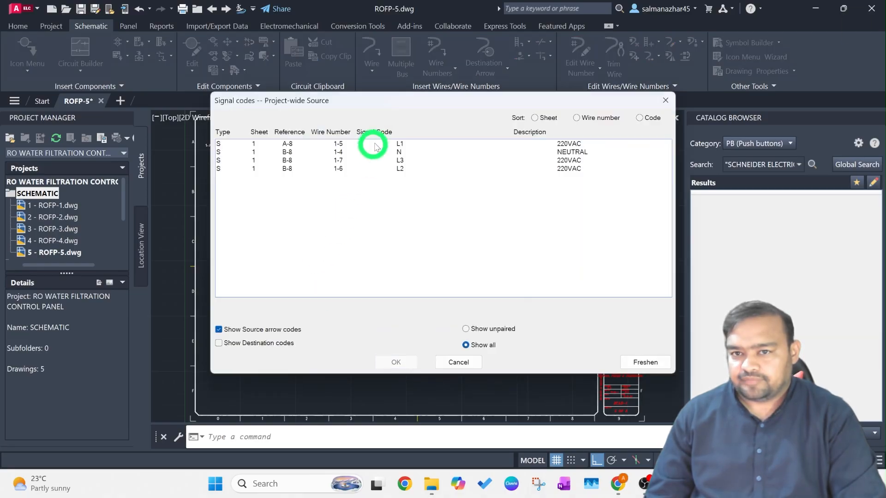
left_click(397, 168)
left_click(396, 362)
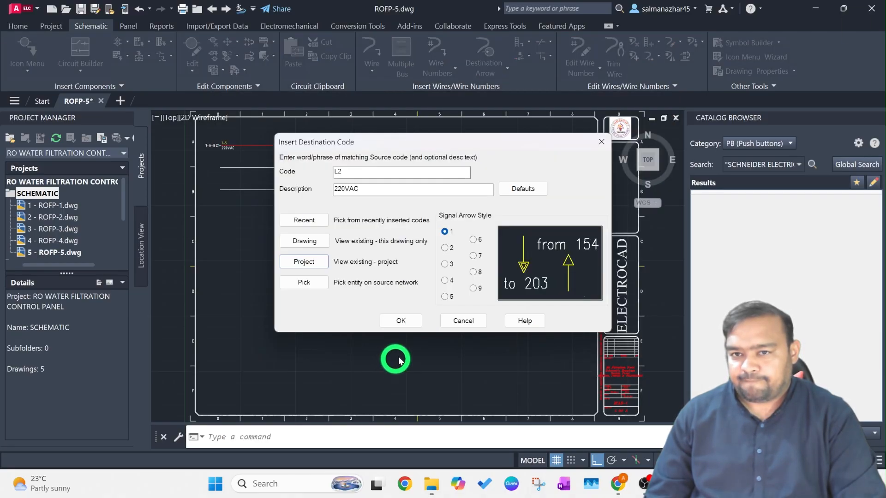
left_click(401, 320)
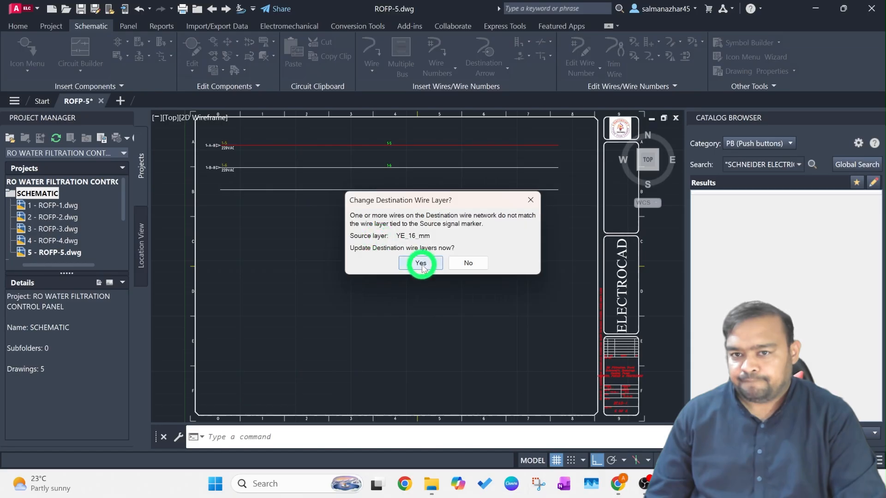
left_click(422, 264)
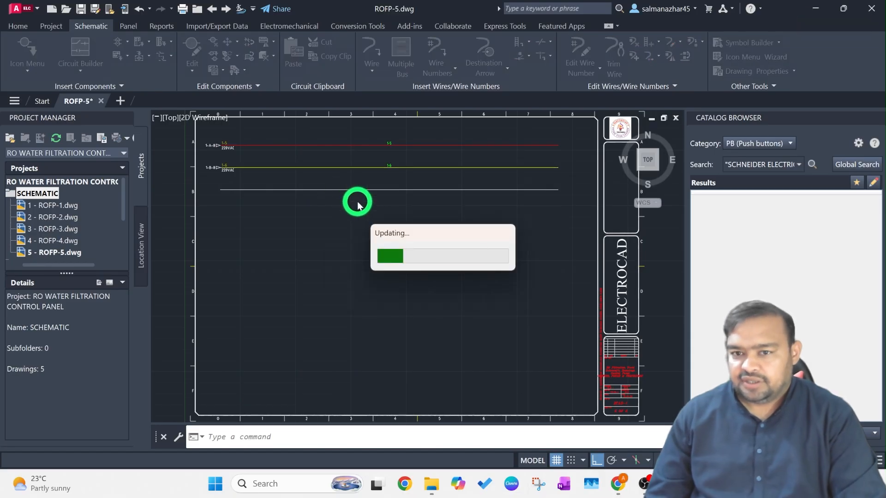
Insert a destination arrow on the lowest bus wire linked to project source code L3 (220VAC), and update its wire layer to match the source
left_click(325, 192)
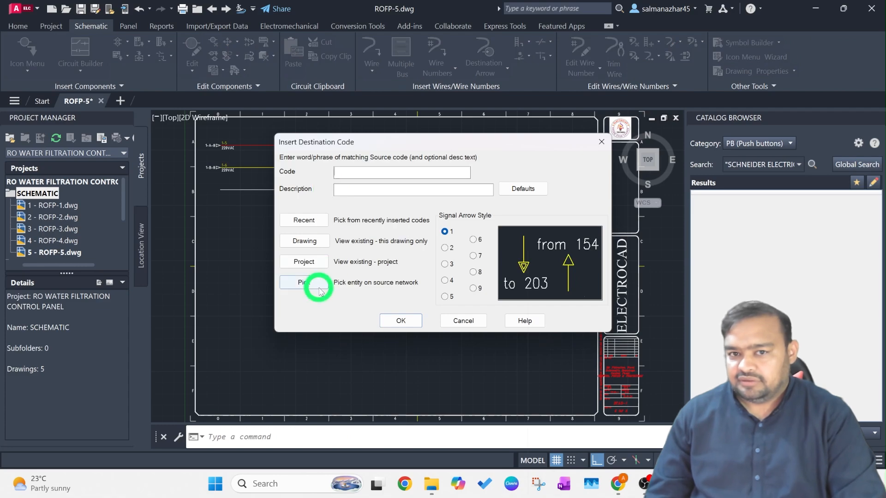
left_click(304, 261)
left_click(406, 163)
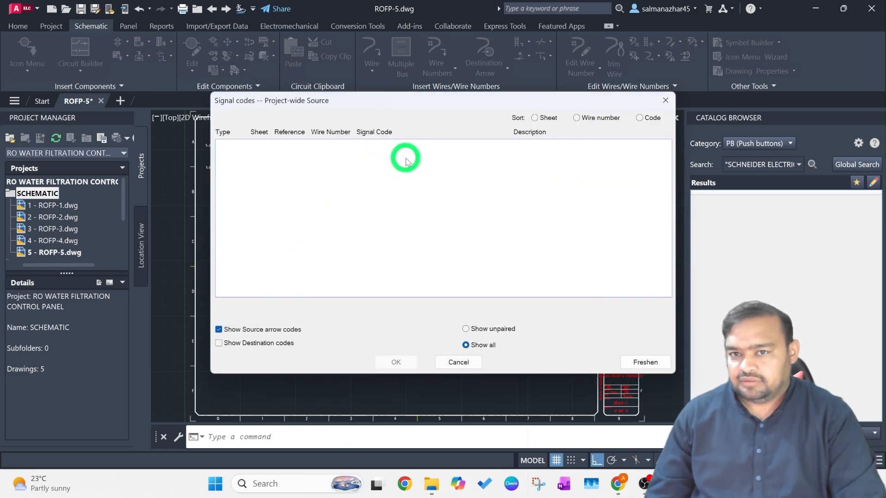
left_click(402, 362)
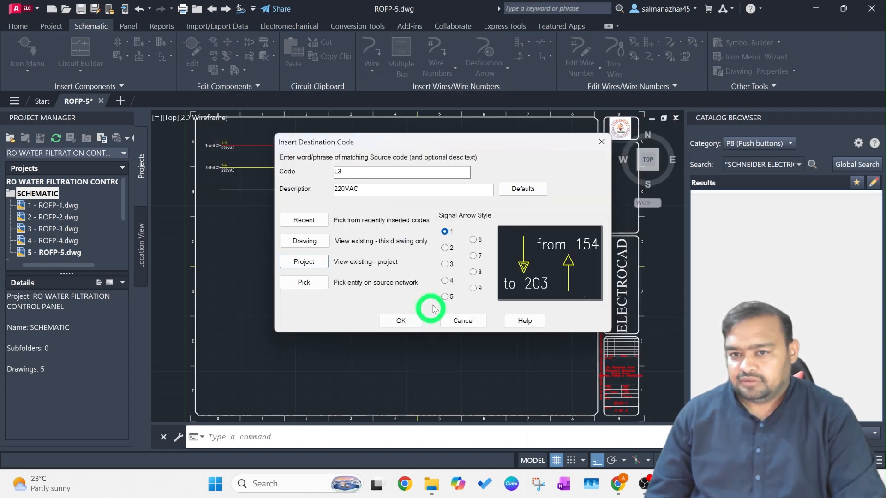
left_click(402, 319)
left_click(422, 263)
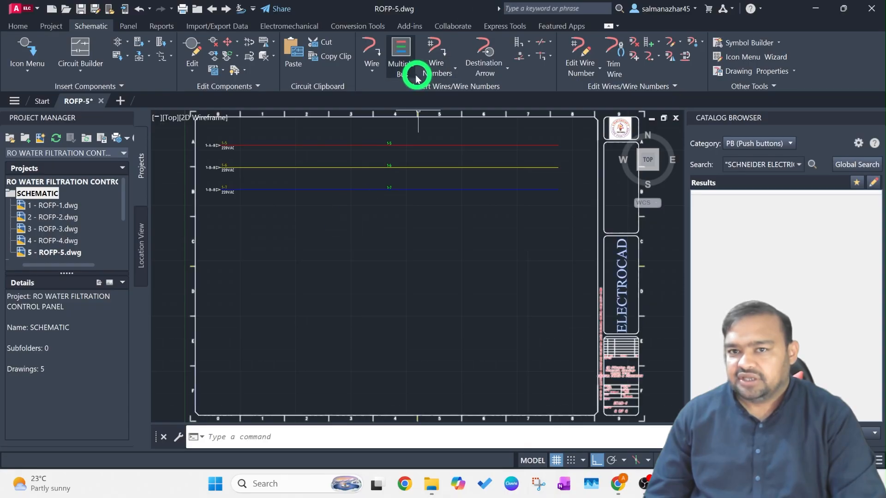
Branch a three-wire vertical bus with spacing 20 downward from the existing horizontal bus, starting on the L1 wire near its source end
left_click(403, 48)
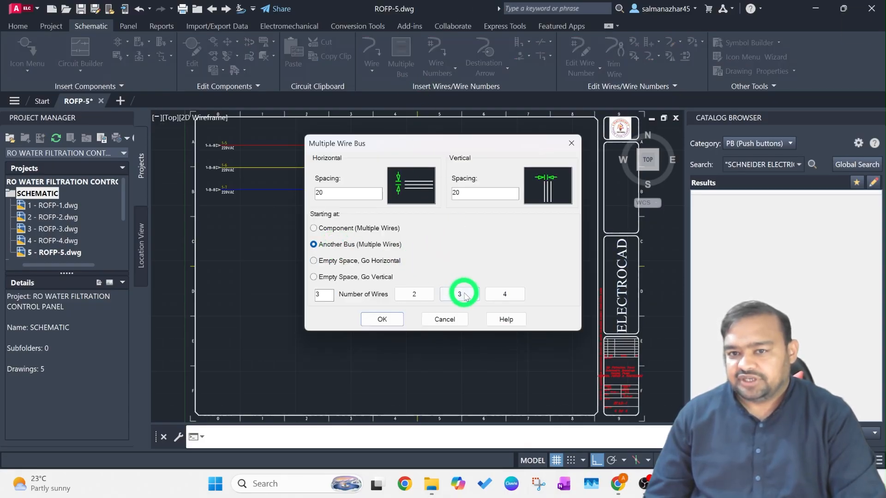
left_click(382, 319)
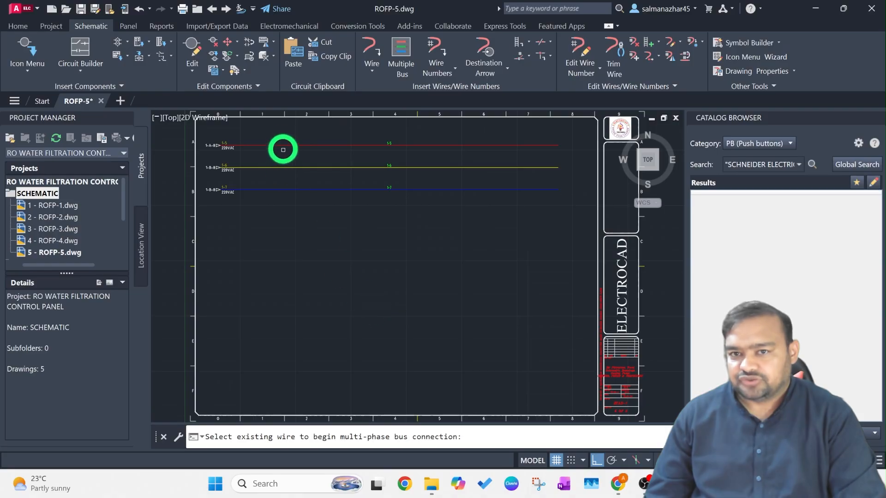
left_click(266, 146)
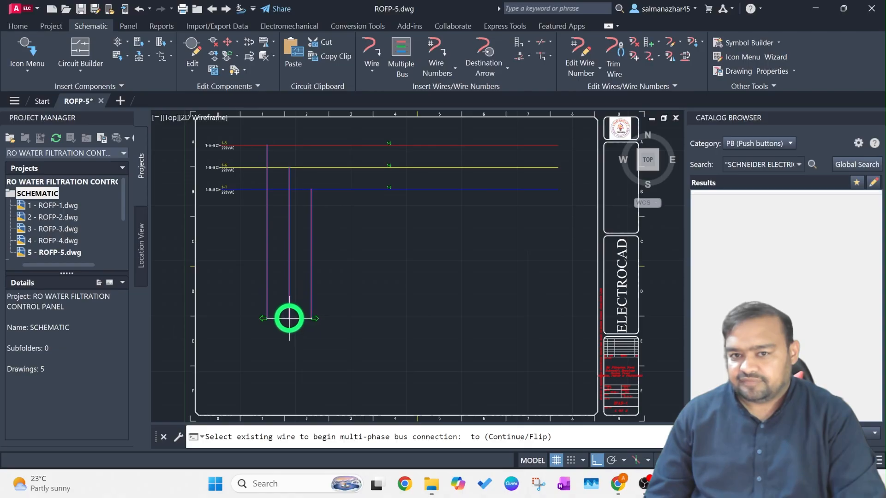
left_click(288, 318)
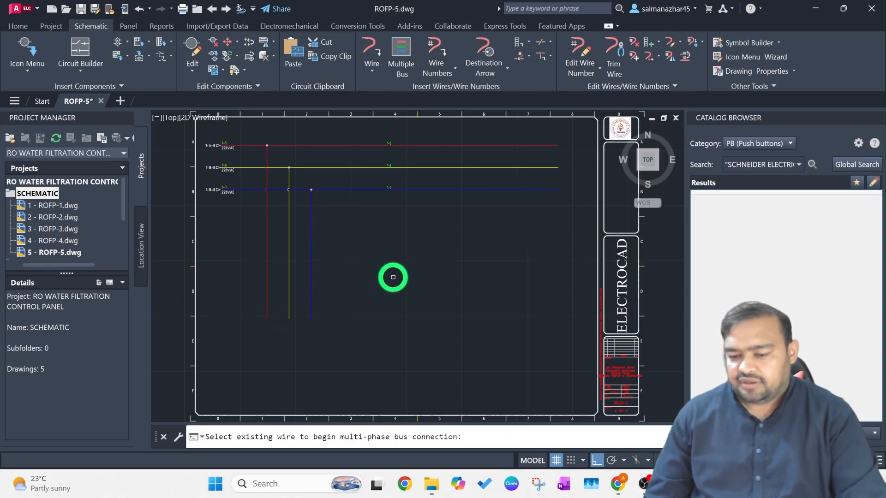
key("Escape")
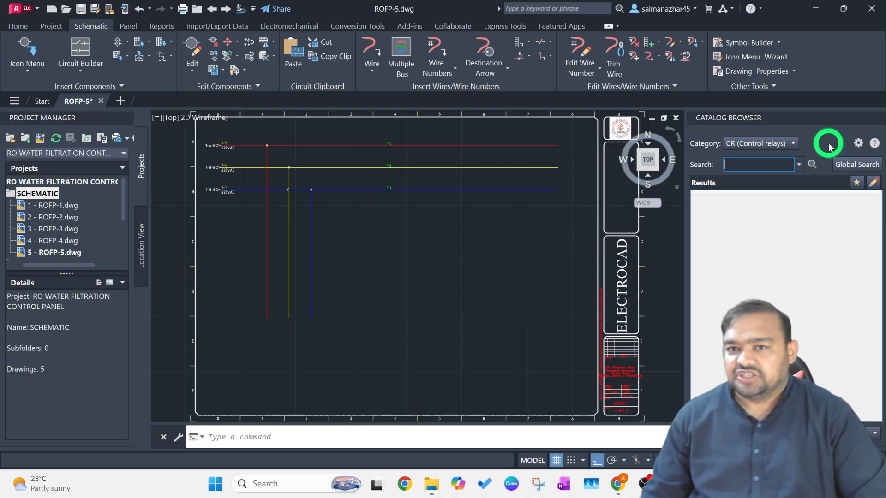
Insert the favorite Schneider Electric RM17TE00 relay on the red branch wire as a Minimum Voltage protection symbol, mapping the symbol to the catalog number
left_click(857, 183)
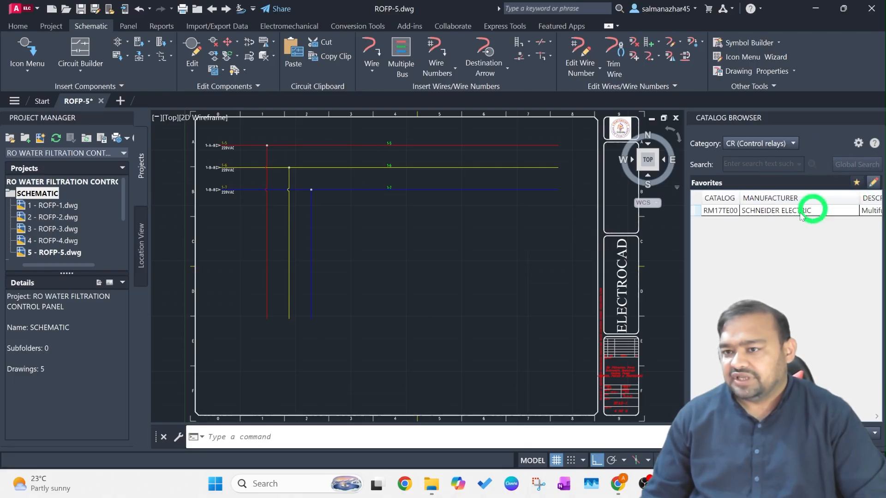
mouse_move(722, 215)
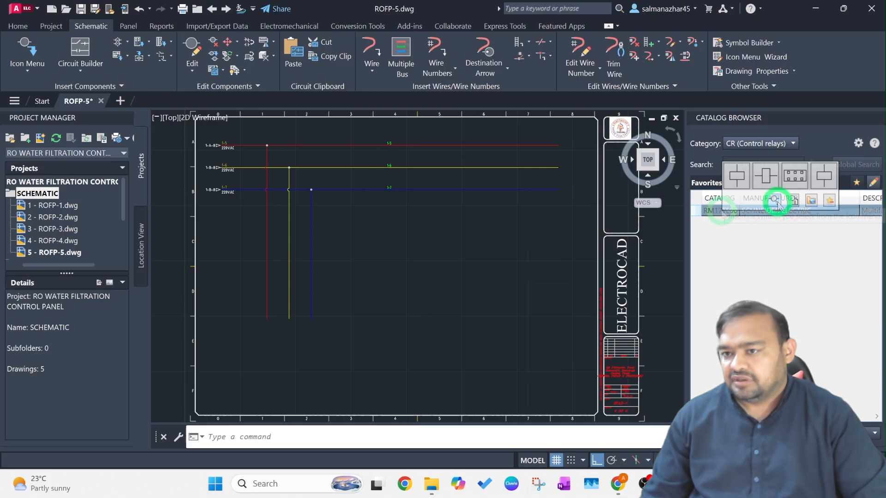
left_click(779, 201)
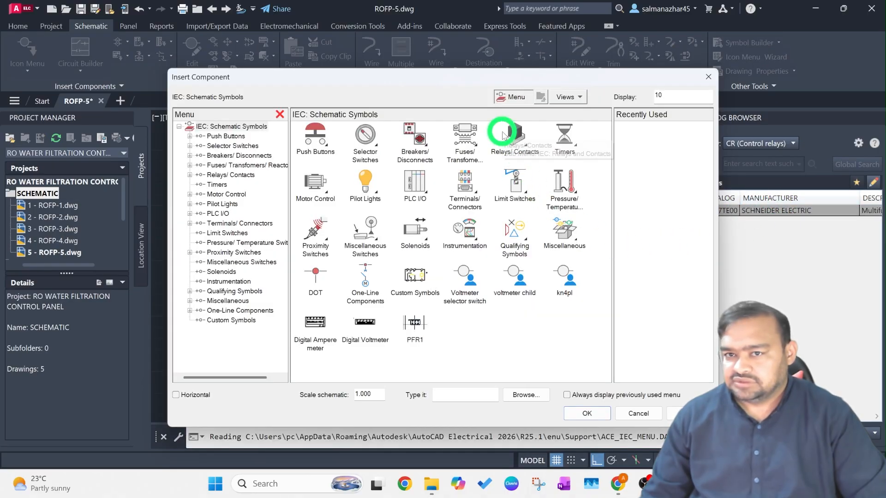
left_click(526, 148)
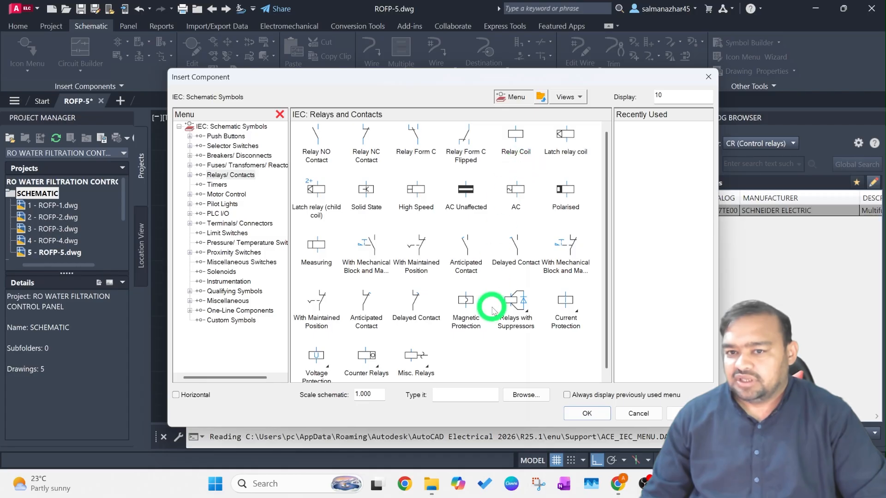
left_click(323, 362)
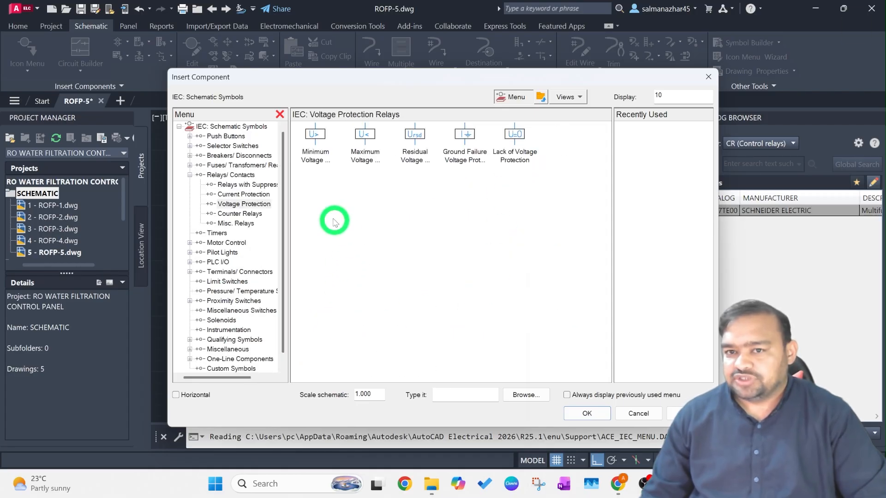
left_click(317, 136)
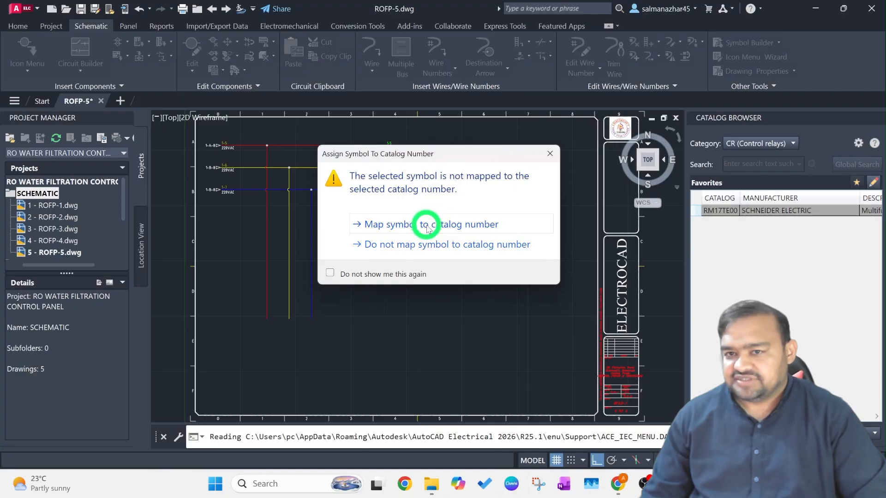
left_click(427, 226)
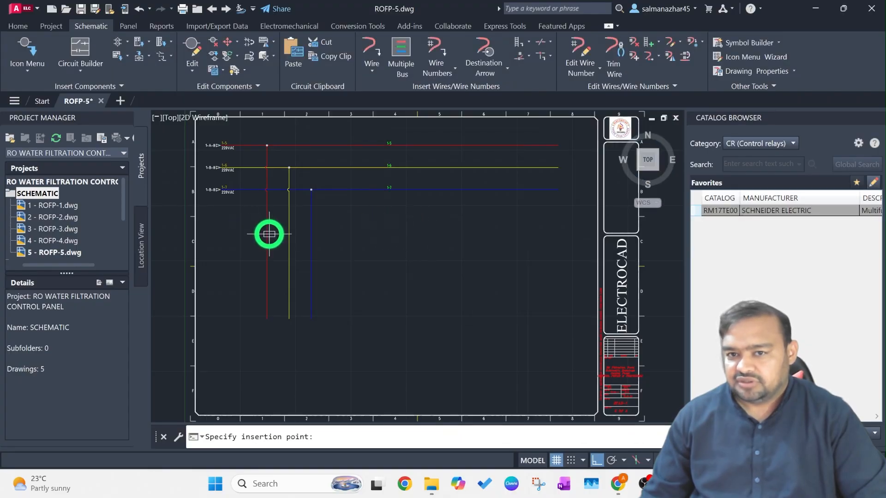
left_click(267, 234)
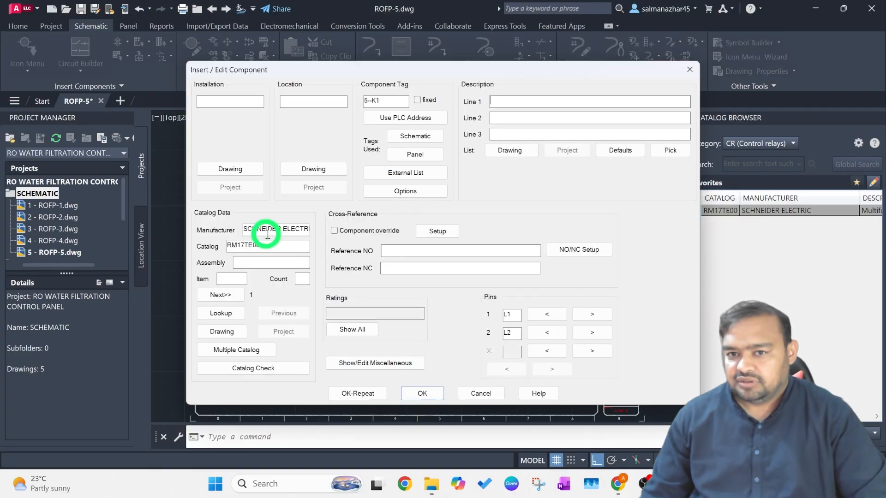
Set the first description line of the relay on the red wire to PHASE FAILURE RELAY and accept the component
left_click(529, 101)
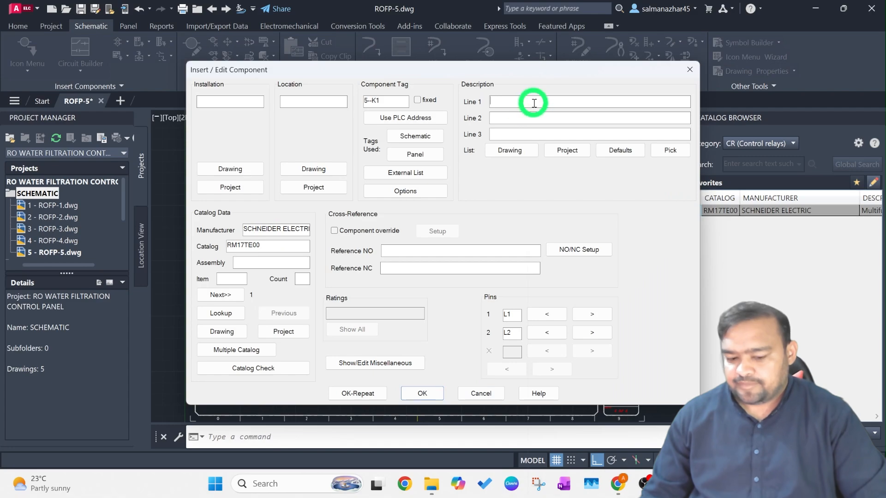
type("PHASE")
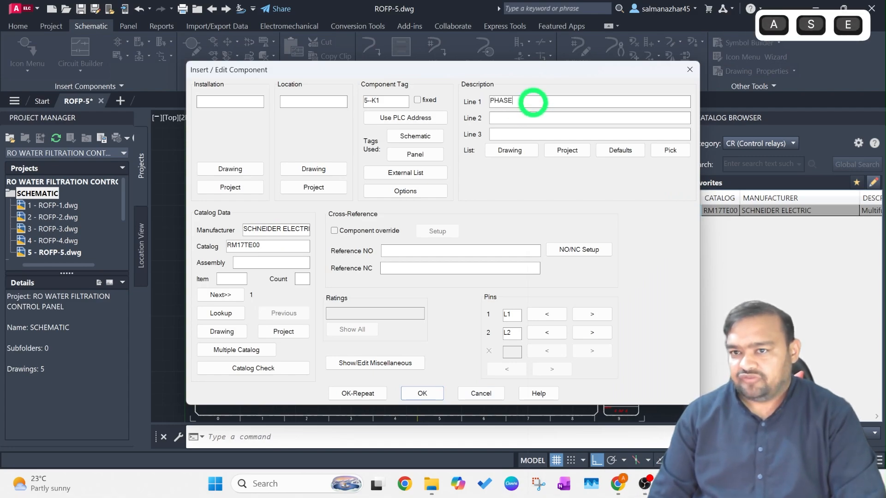
type(" FAI")
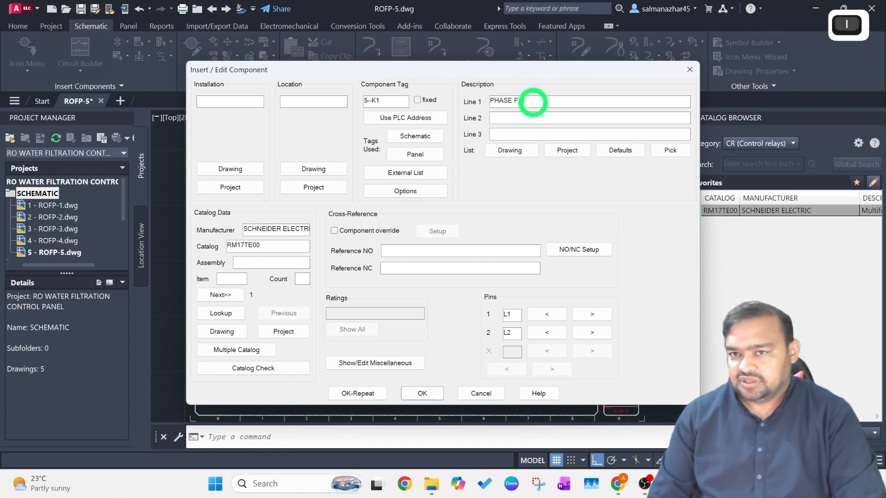
type("LURE RELA")
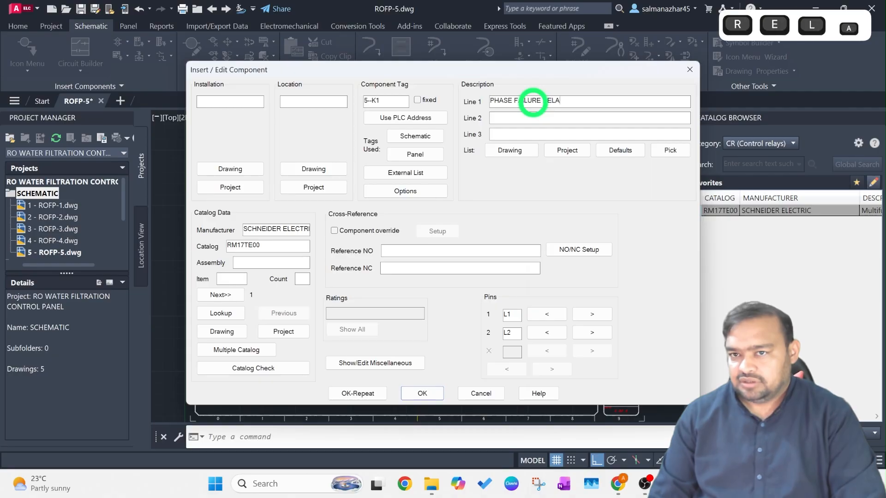
type("Y")
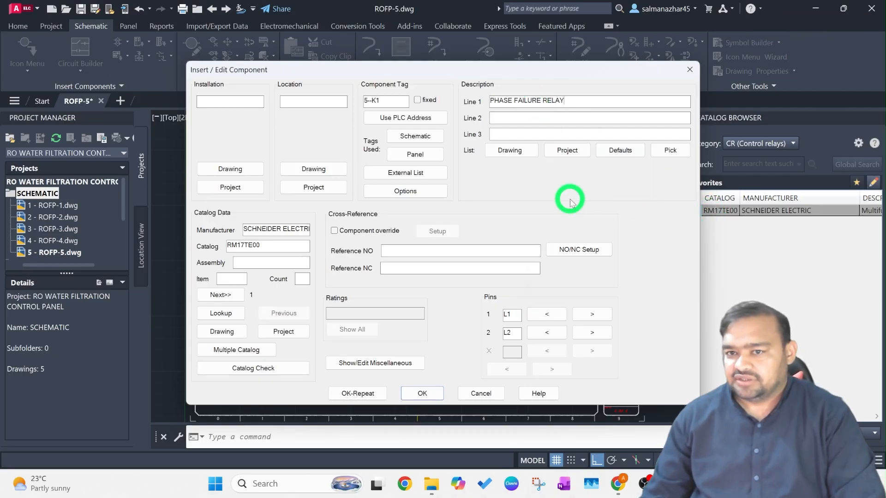
left_click(422, 394)
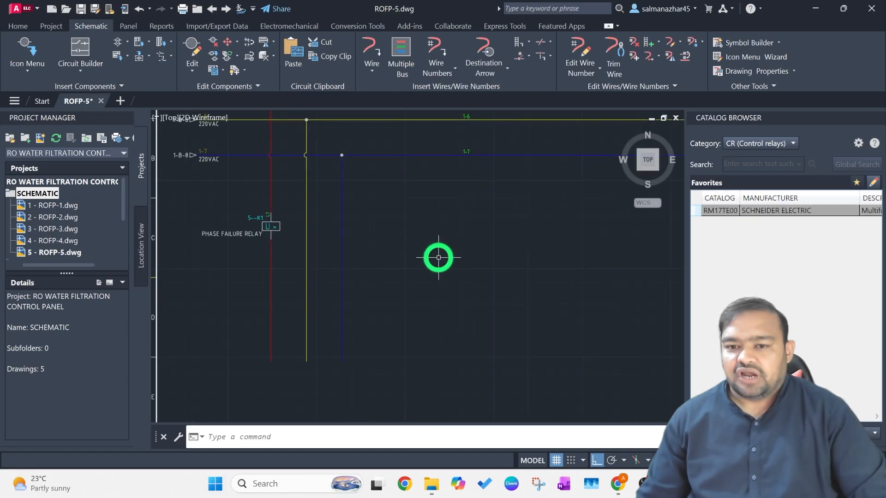
Insert Minimum Voltage protection relay symbols on the yellow and blue branch wires, level with the phase failure relay on the red wire
left_click(27, 69)
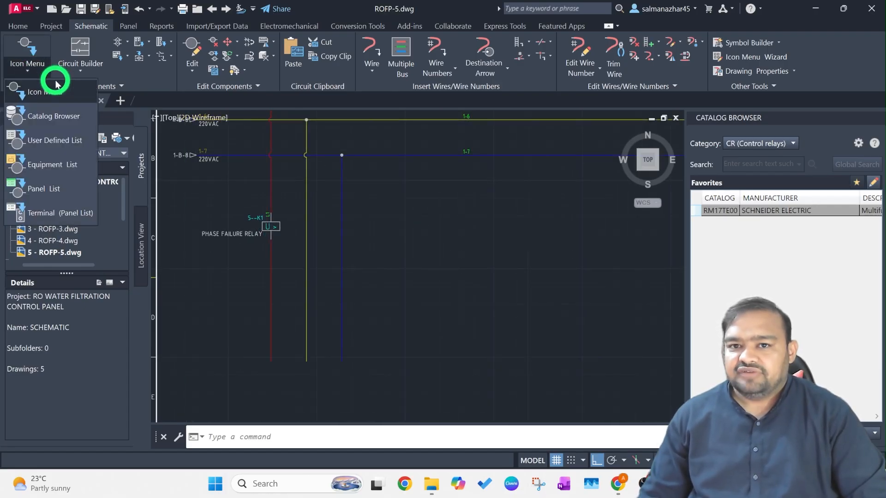
left_click(56, 92)
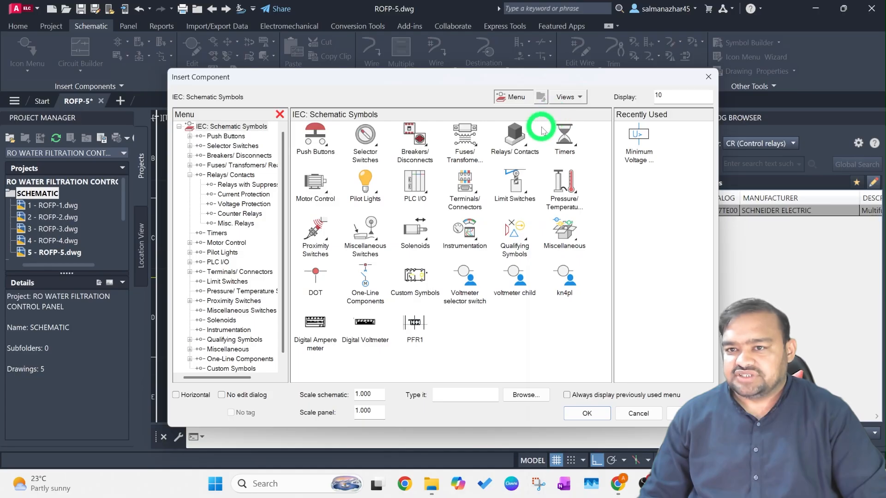
left_click(516, 135)
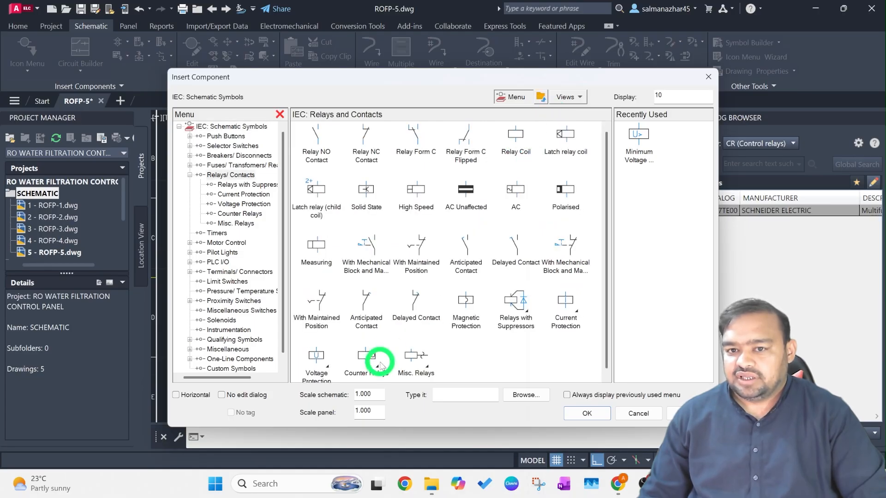
left_click(318, 359)
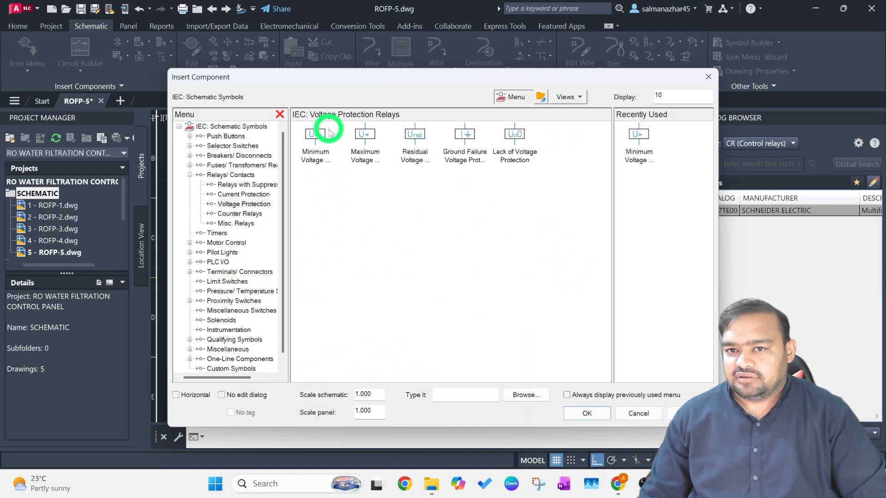
left_click(318, 135)
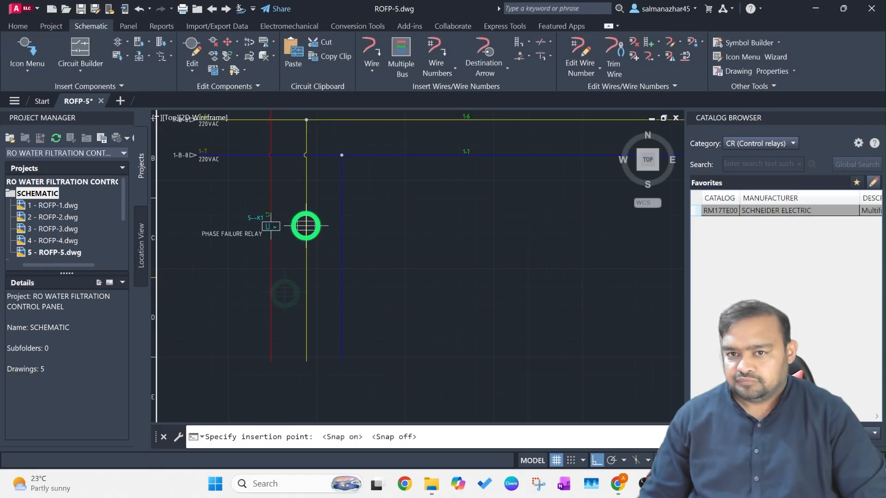
left_click(303, 224)
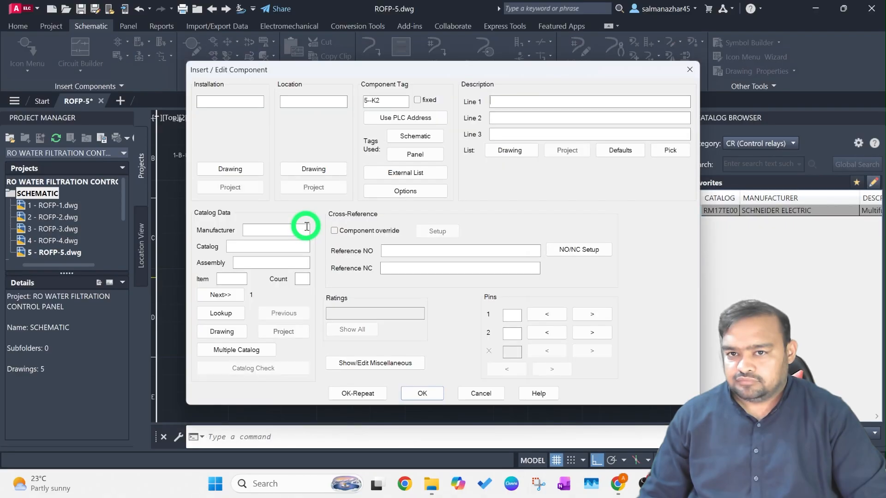
left_click(345, 392)
left_click(341, 225)
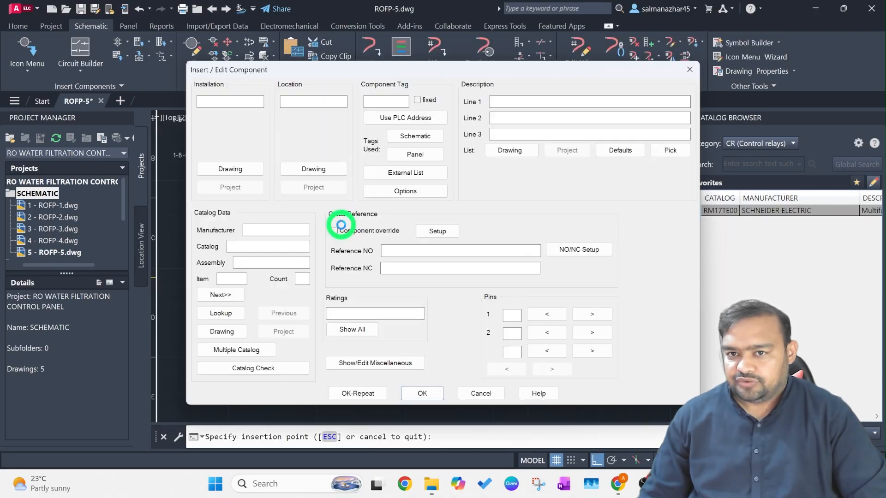
left_click(411, 391)
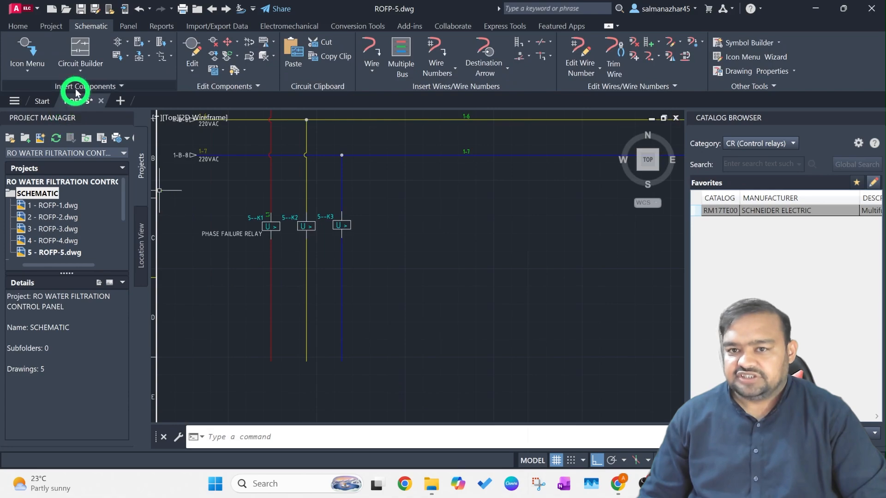
Insert Maximum Voltage protection relay symbols on the red, yellow and blue branch wires, in a row directly below the Minimum Voltage symbols
left_click(46, 94)
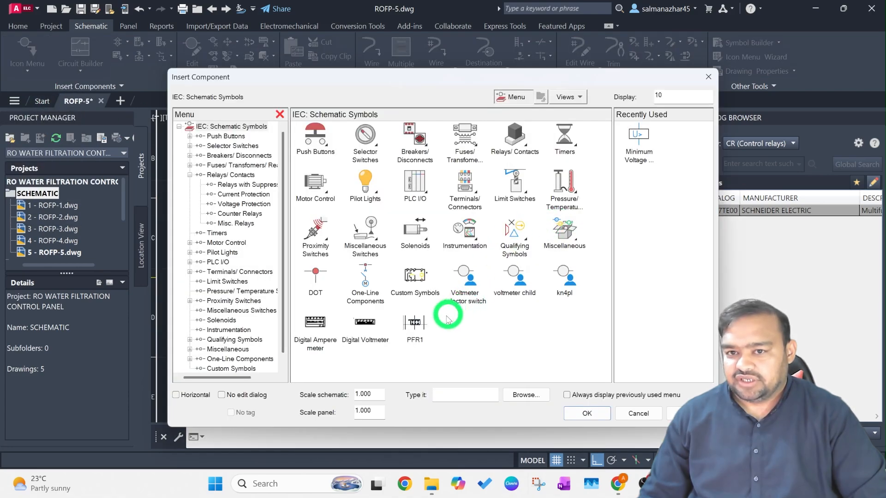
left_click(507, 147)
left_click(321, 377)
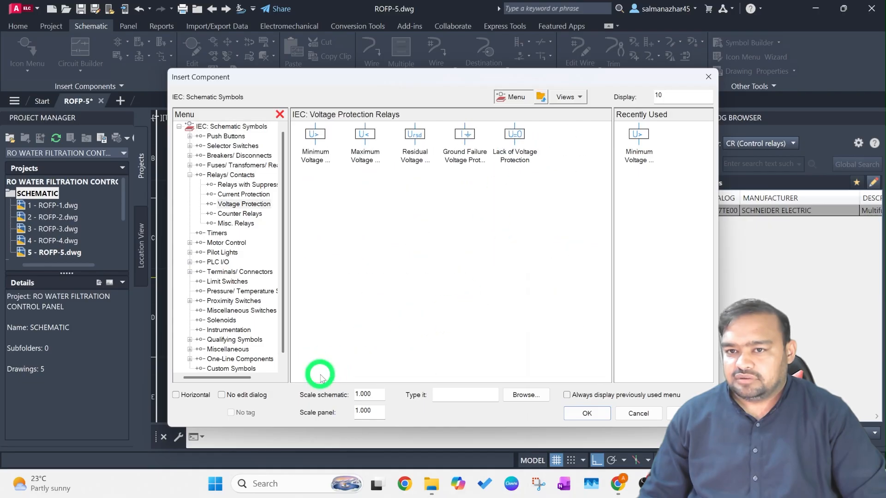
left_click(364, 135)
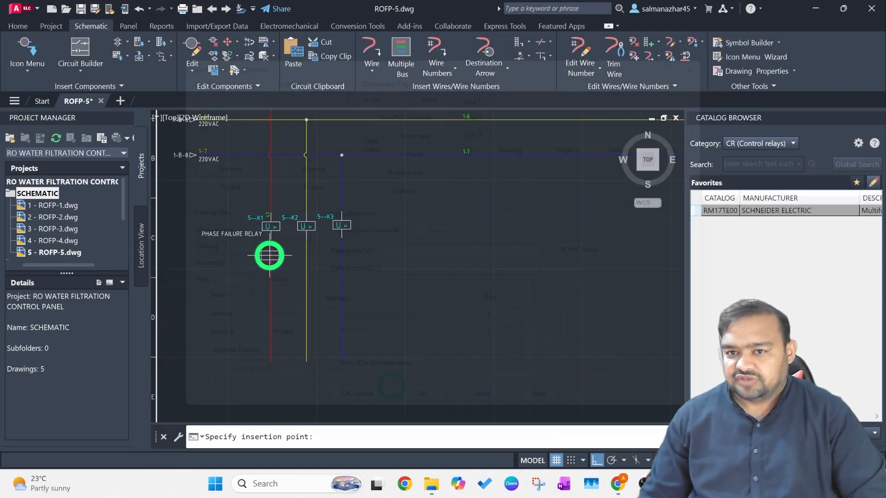
left_click(271, 261)
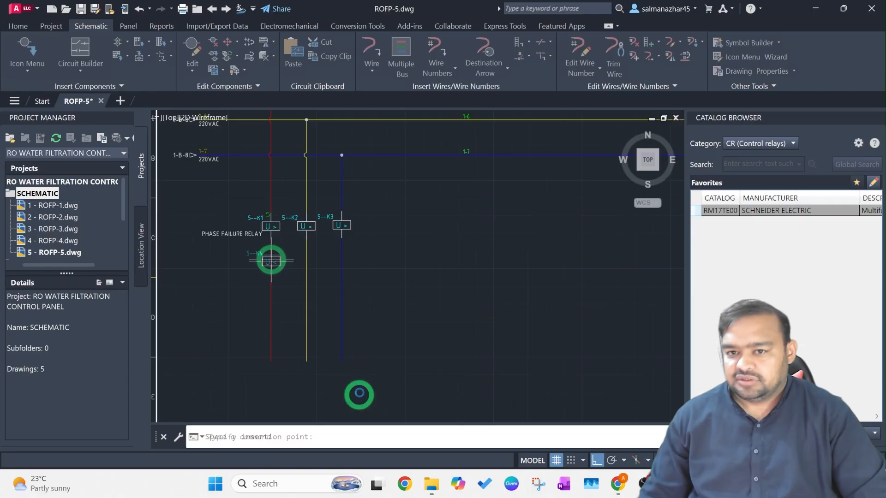
left_click(306, 262)
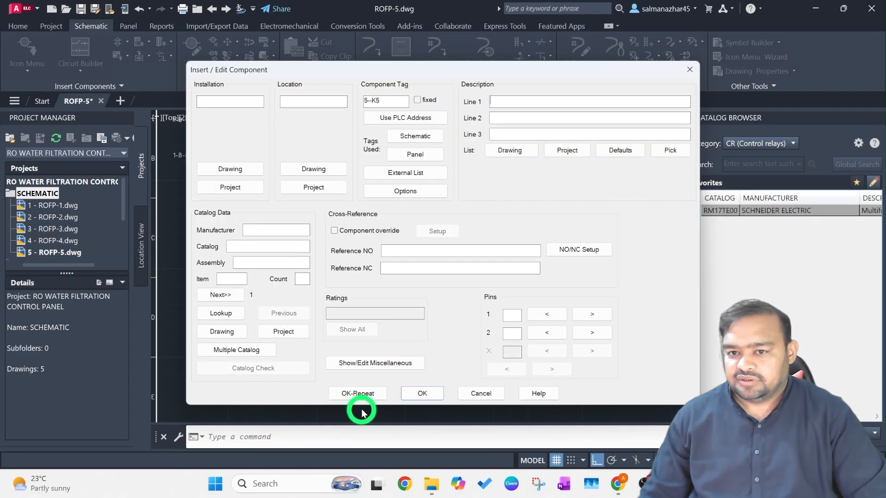
left_click(359, 394)
left_click(342, 261)
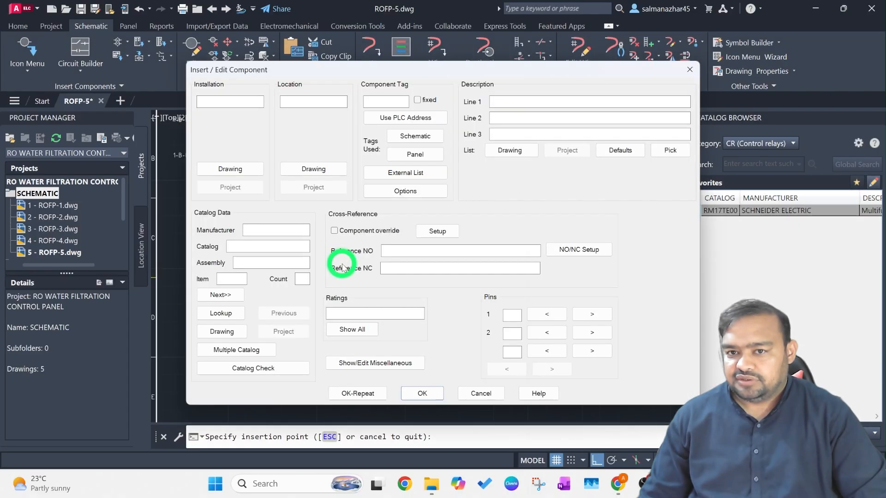
left_click(427, 393)
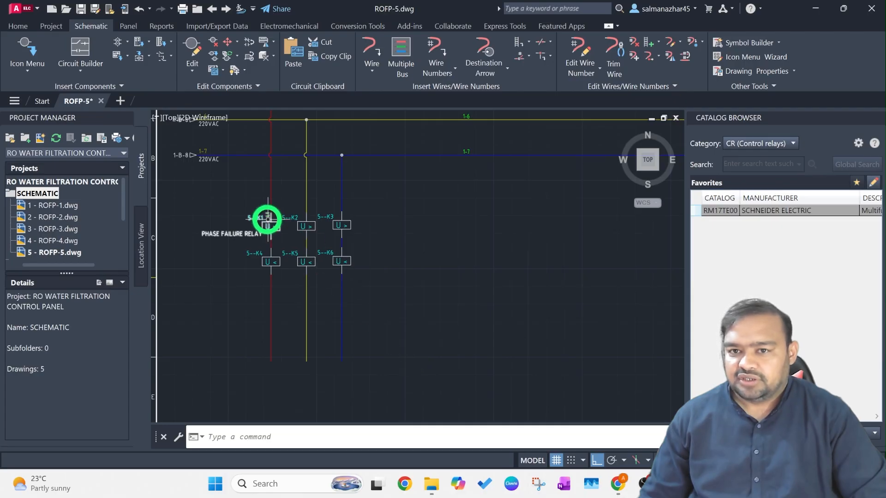
scroll(267, 214, "up", 4)
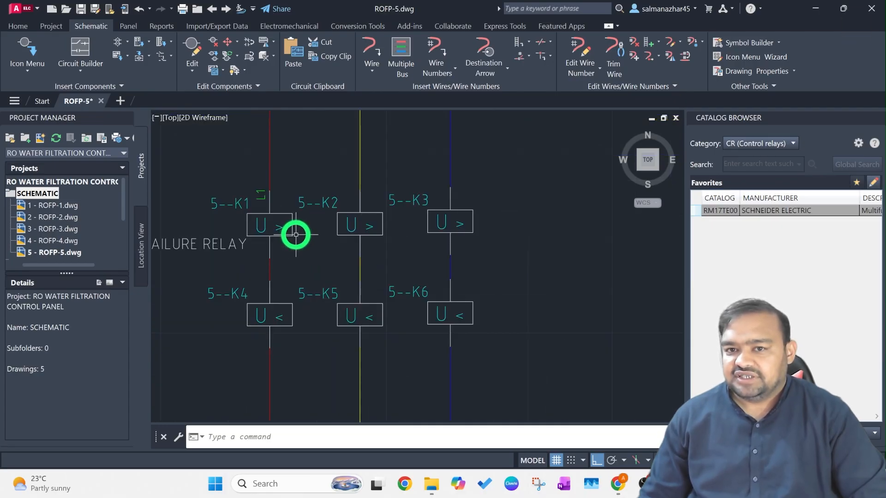
Link the six voltage protection symbols with dashed link lines, from the phase failure relay across the upper row, continuing across the lower row
scroll(288, 234, "up", 2)
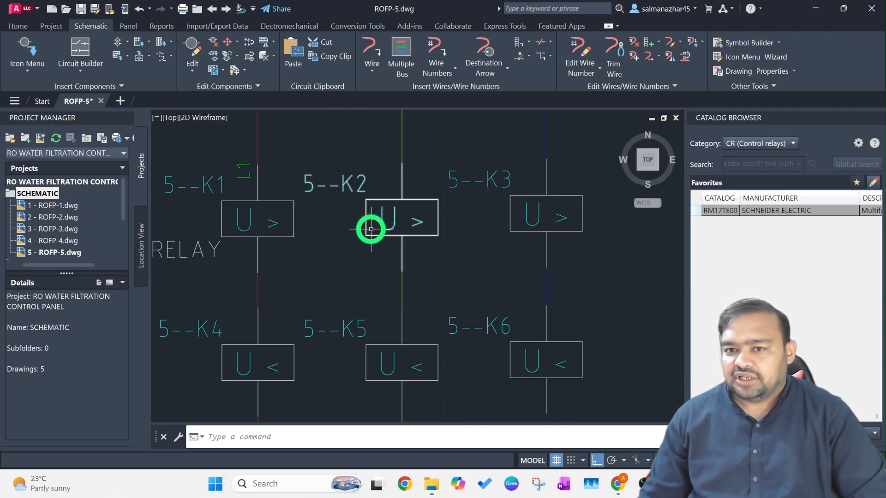
scroll(354, 193, "down", 2)
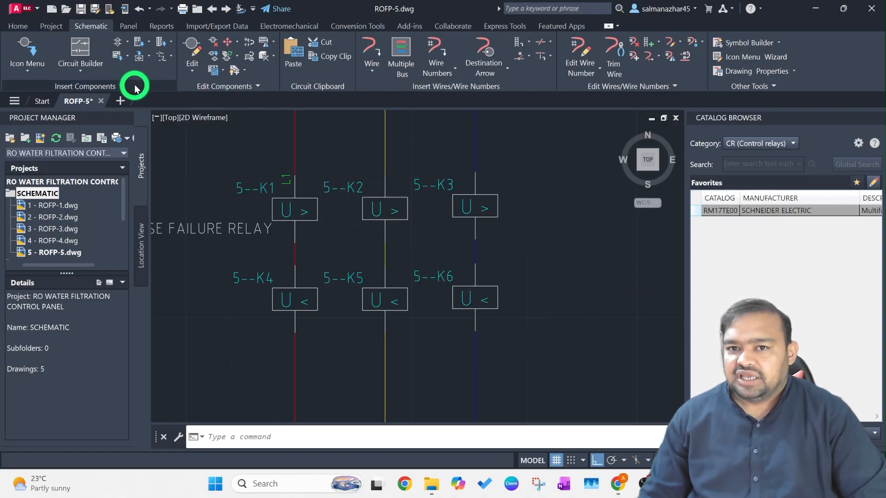
left_click(160, 58)
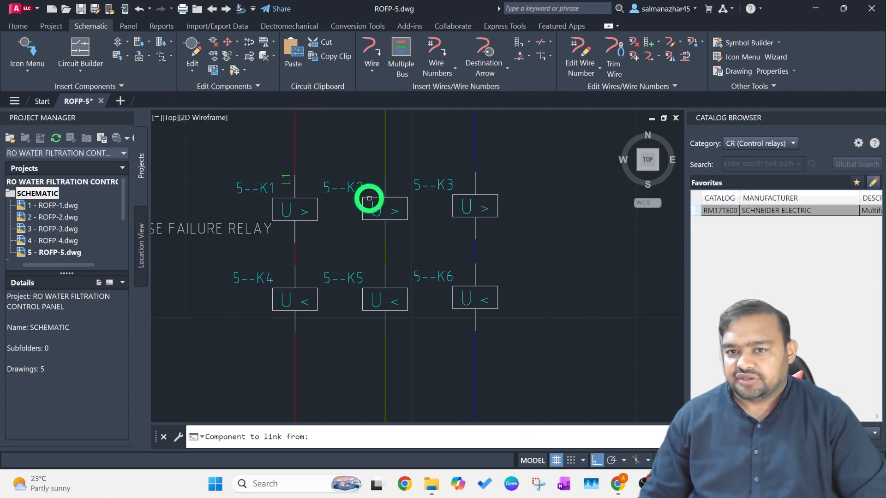
left_click(307, 199)
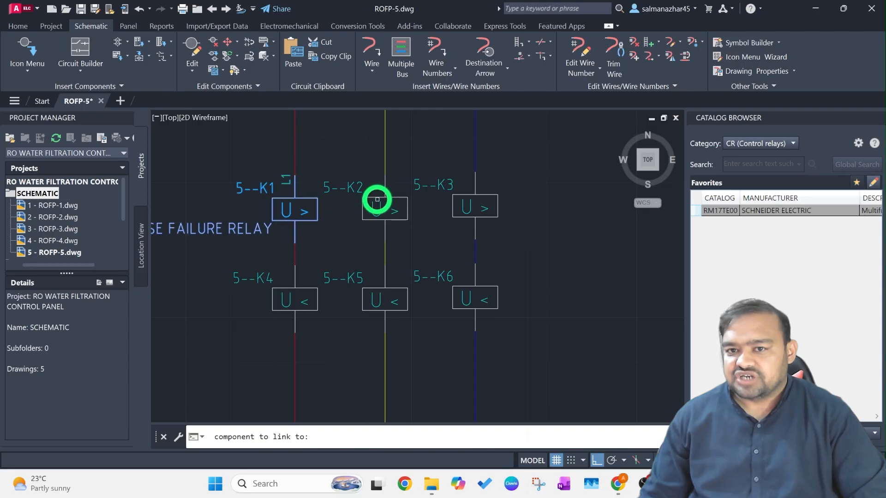
left_click(375, 198)
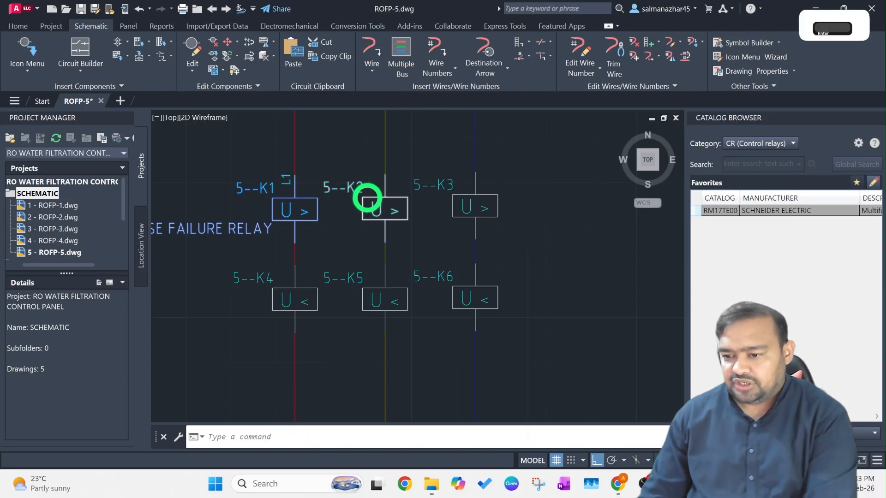
key("Return")
left_click(367, 198)
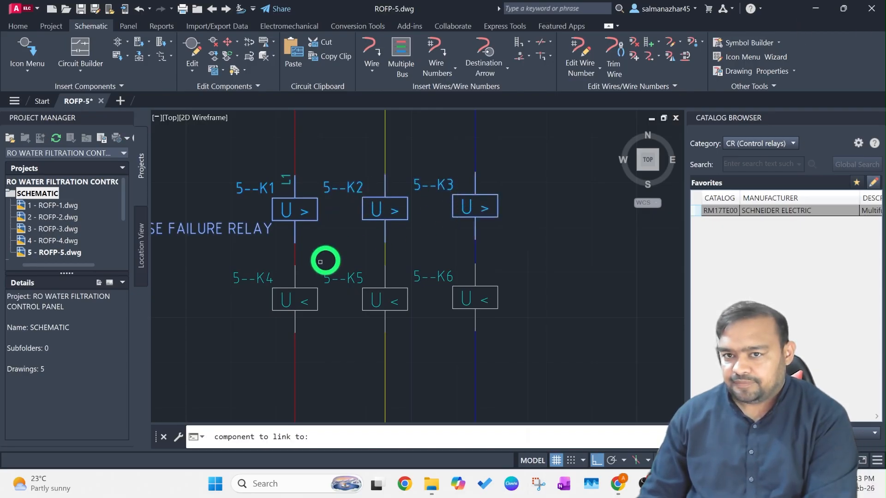
left_click(303, 288)
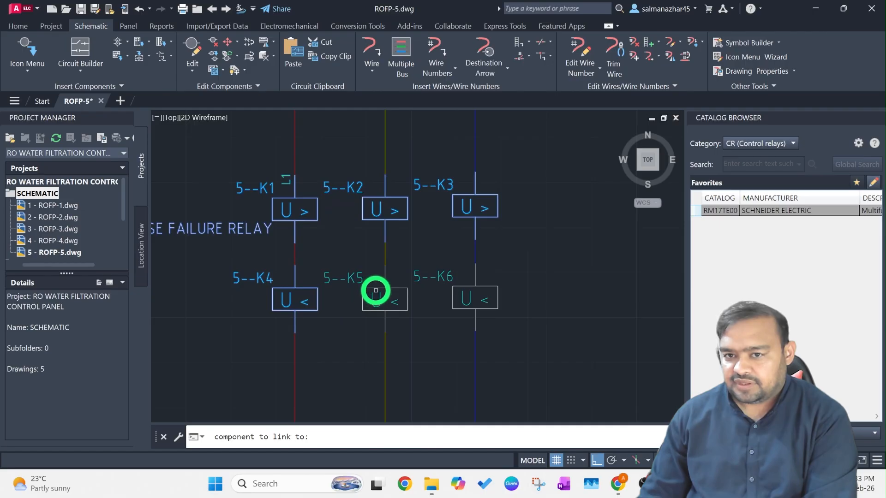
left_click(375, 288)
left_click(464, 287)
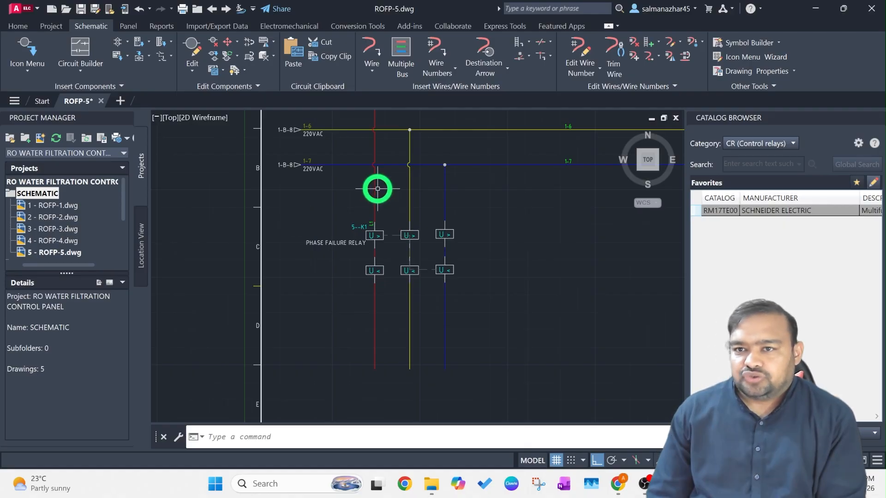
Trim the red, yellow and blue wire ends hanging below the lower row of Maximum Voltage symbols
scroll(348, 158, "down", 2)
left_click(611, 53)
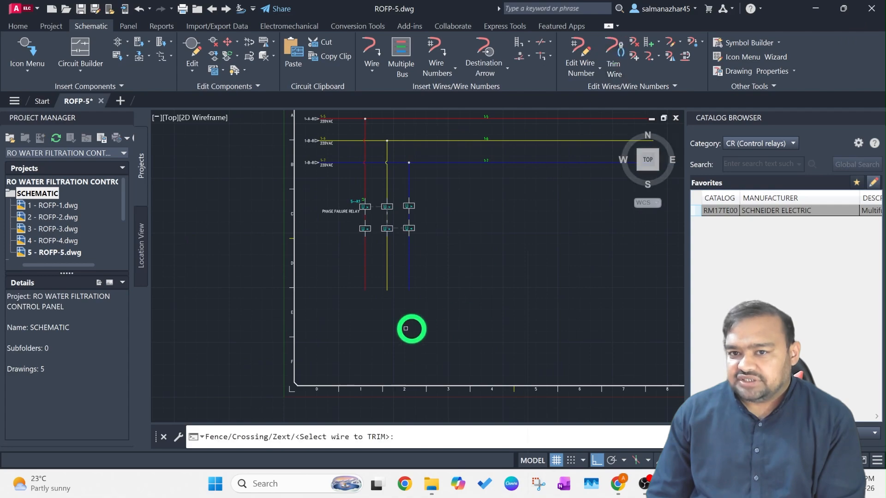
left_click(366, 268)
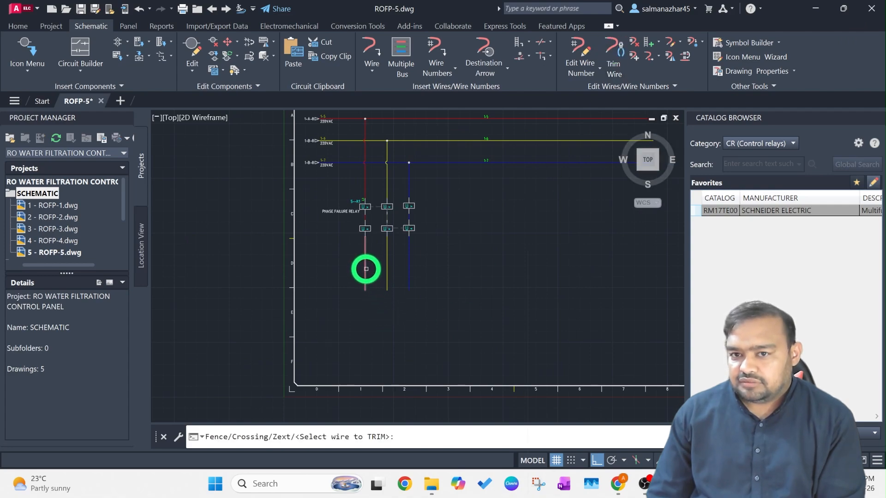
left_click(386, 263)
left_click(409, 261)
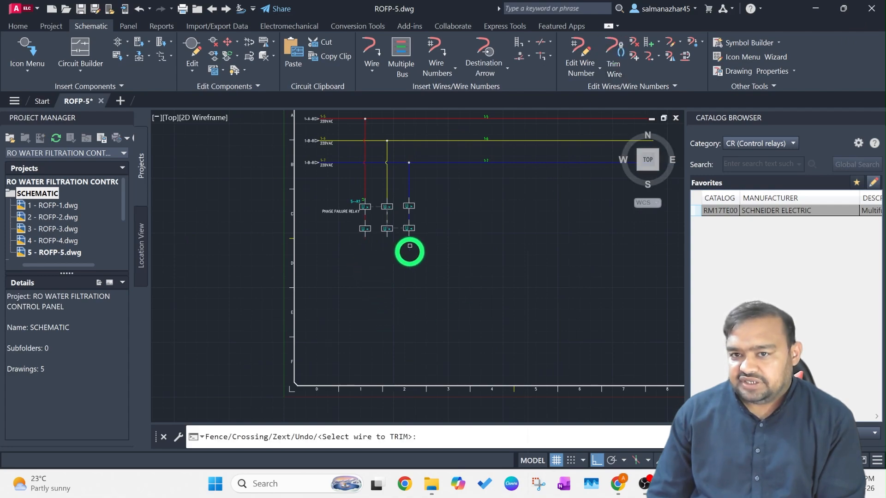
key("Escape")
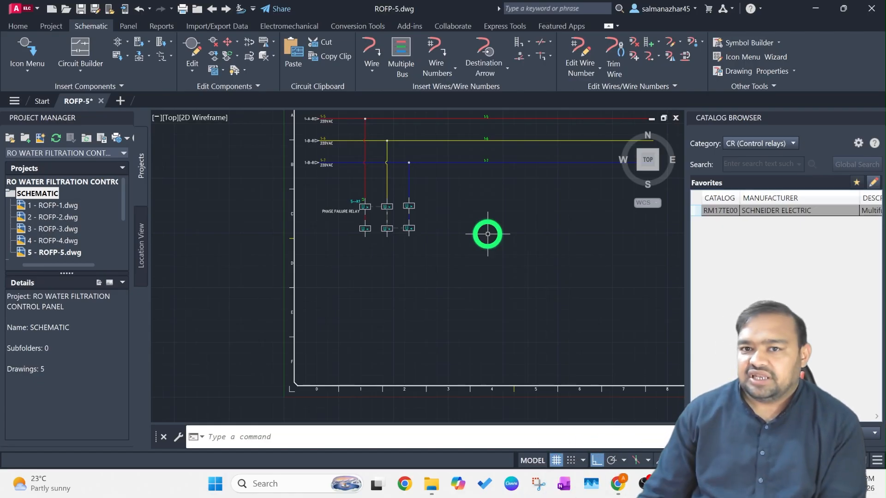
Draw a vertical wire from the red horizontal supply line down to about row E, in the area beyond the phase failure relay
left_click(374, 46)
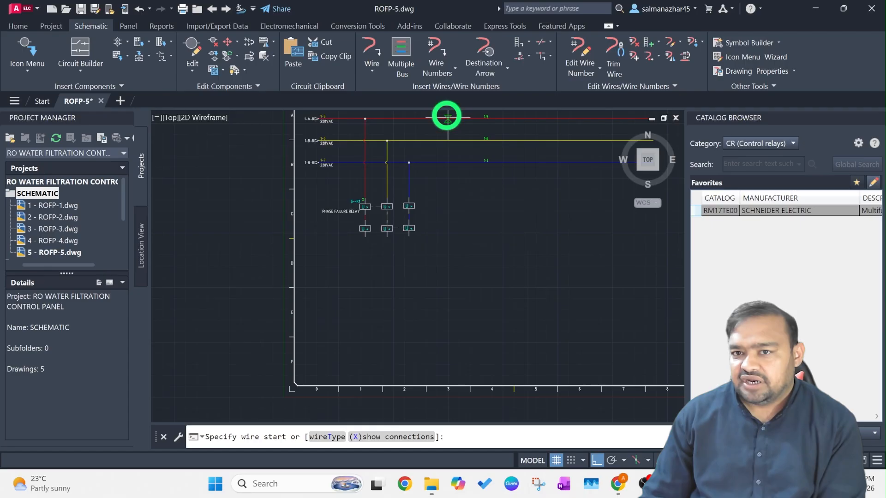
left_click(472, 119)
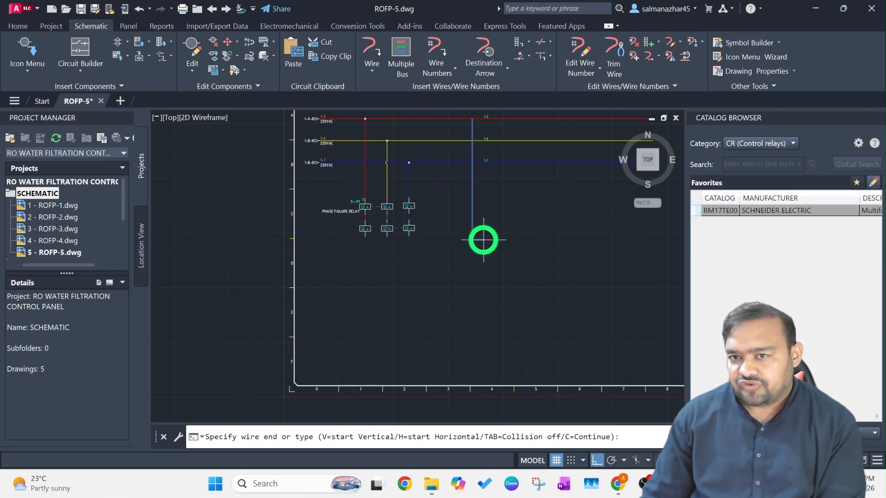
left_click(471, 332)
key("Escape")
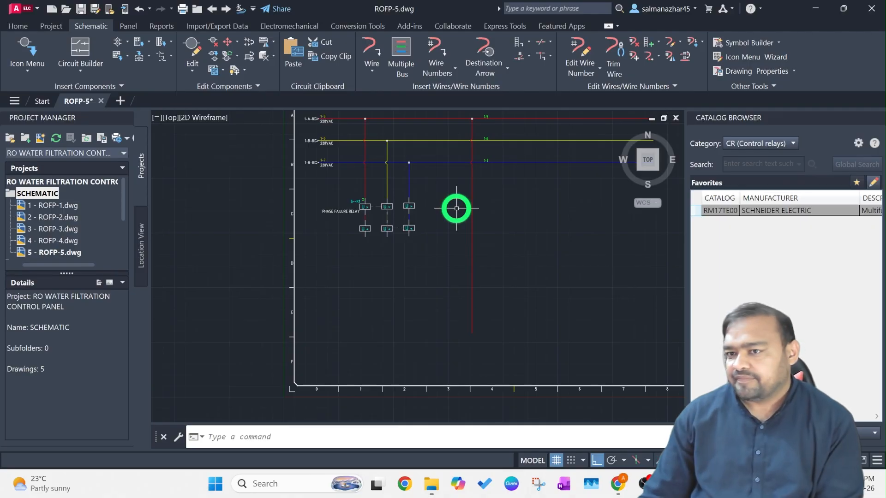
Insert the favorite Schneider Electric 25462 breaker as a mapped Thermal Circuit Breaker symbol on the new red wire, with description line 1 MCB
left_click(751, 145)
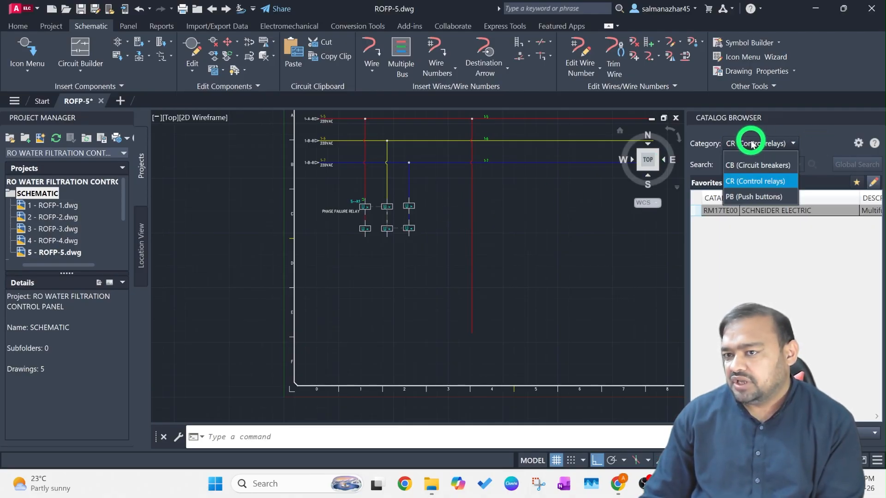
left_click(752, 164)
left_click(772, 211)
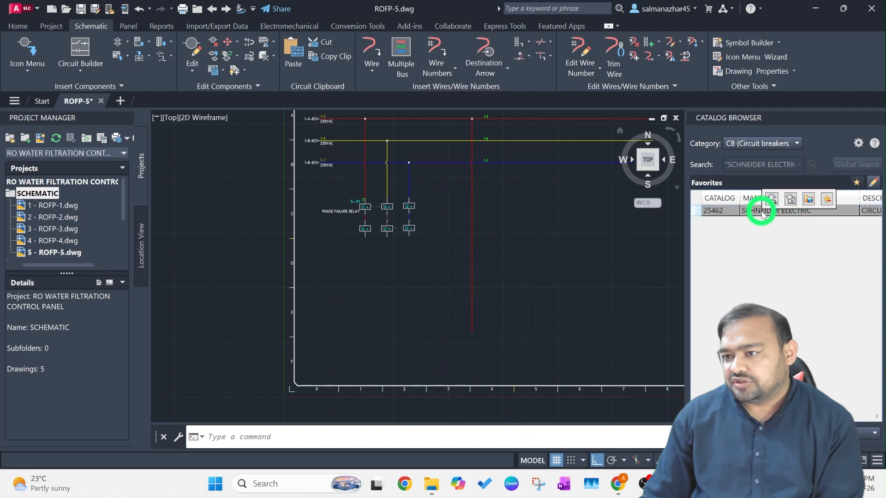
left_click(773, 200)
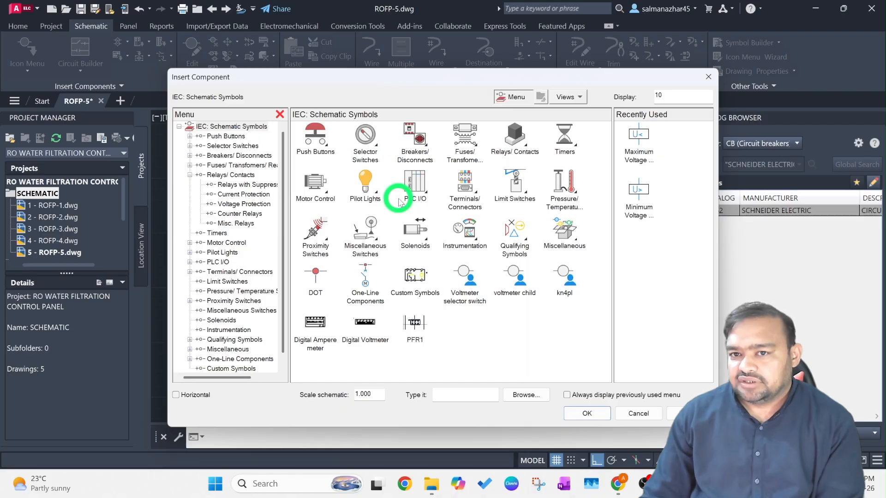
left_click(415, 148)
left_click(325, 154)
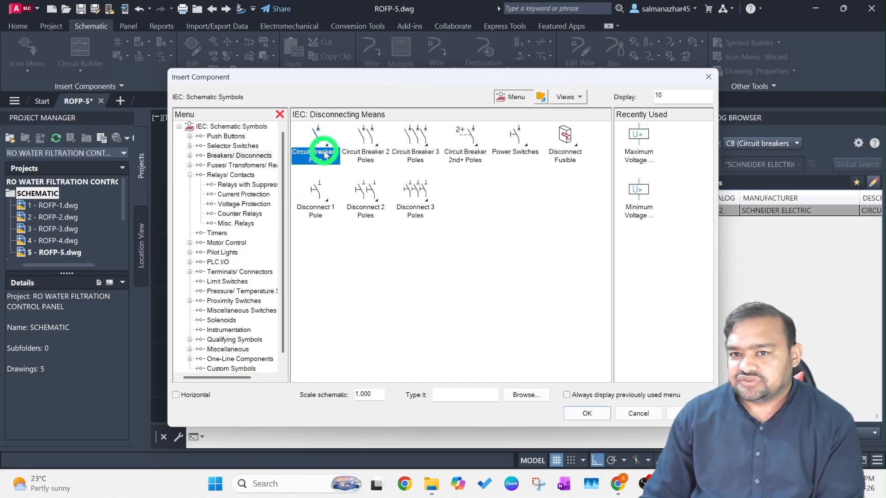
left_click(367, 152)
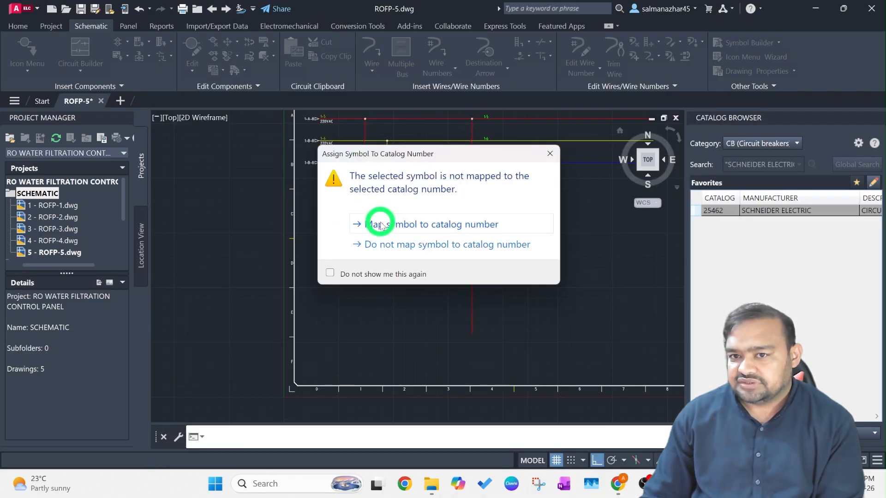
left_click(380, 225)
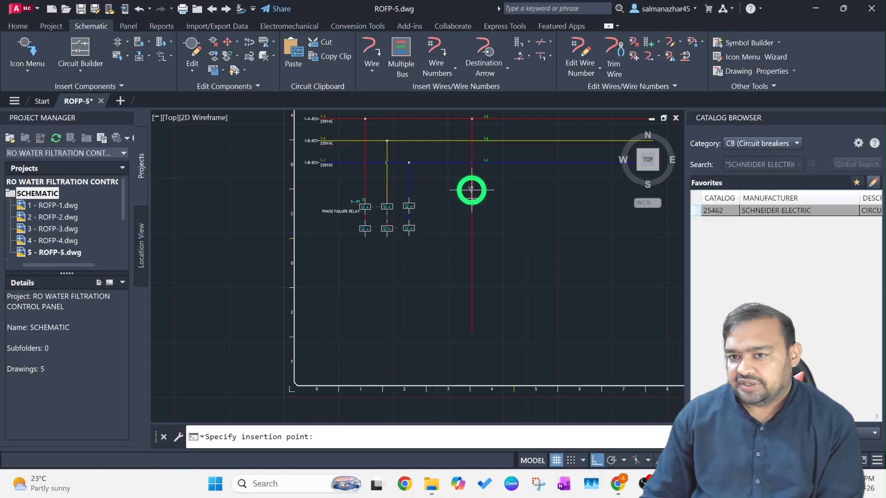
left_click(471, 189)
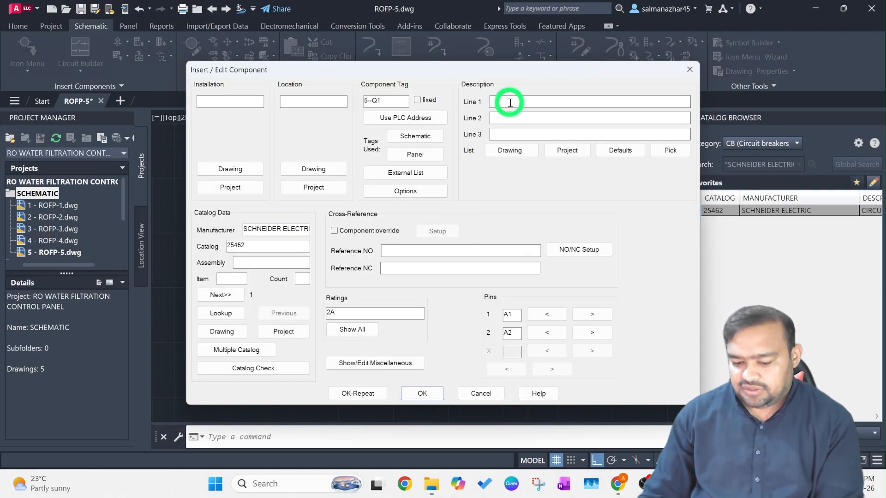
type("MCB")
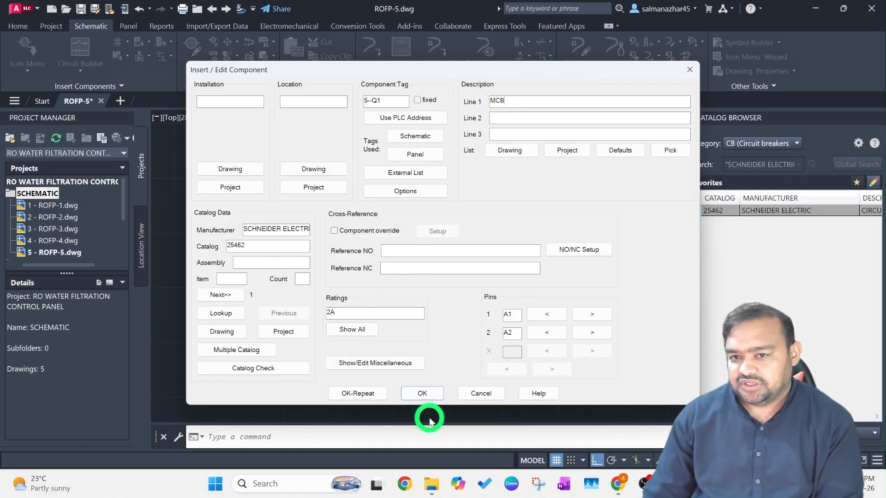
left_click(423, 393)
Insert a Relay NO Contact on the red wire below the MCB and assign the phase failure relay 5--K1 as its parent
key("Return")
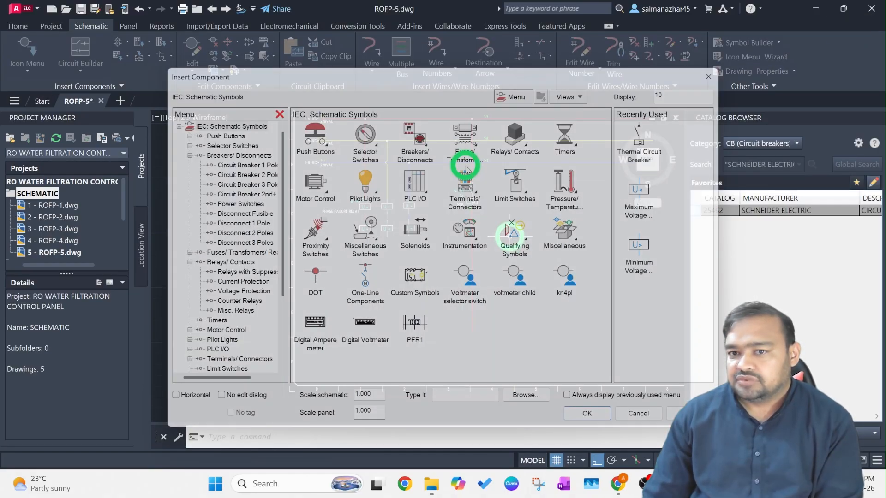
left_click(523, 149)
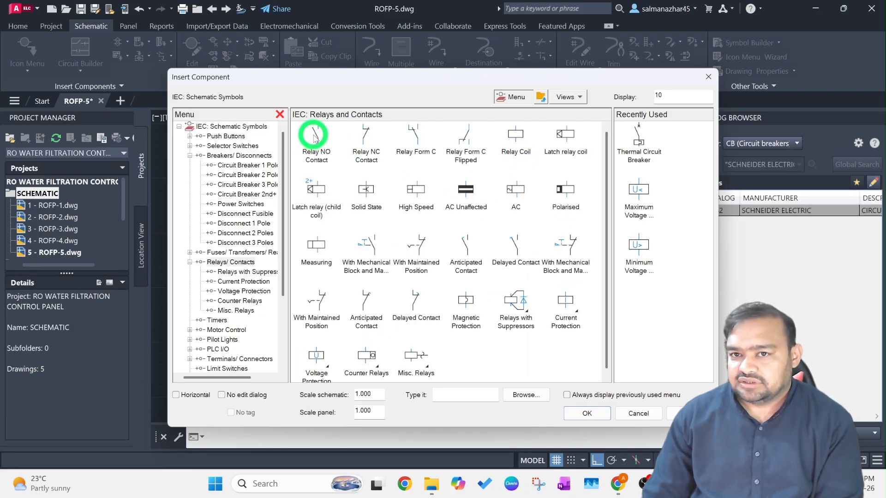
left_click(314, 137)
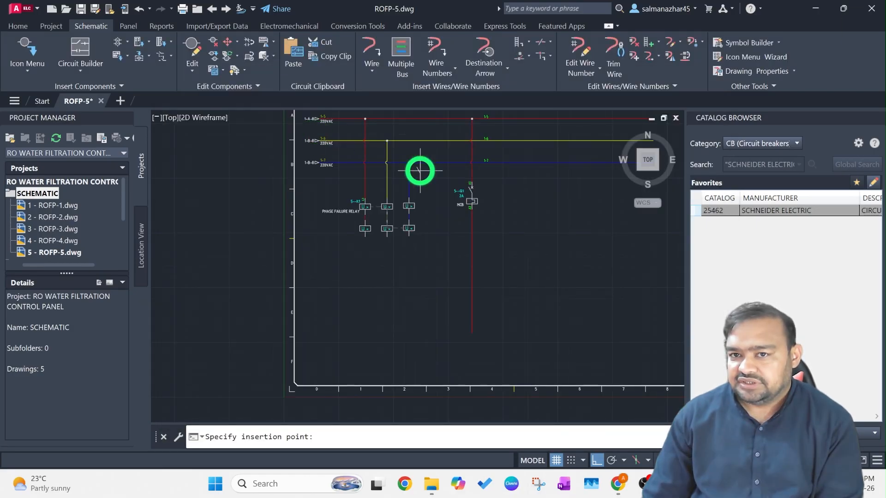
left_click(471, 240)
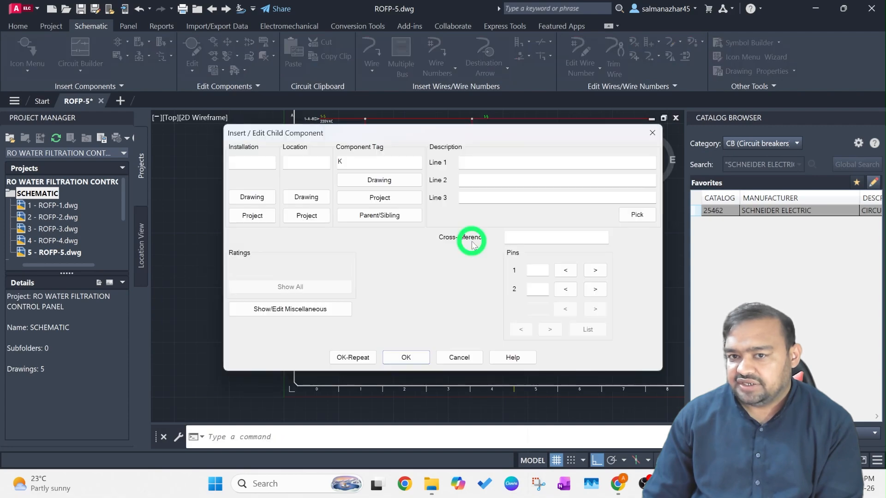
left_click(379, 215)
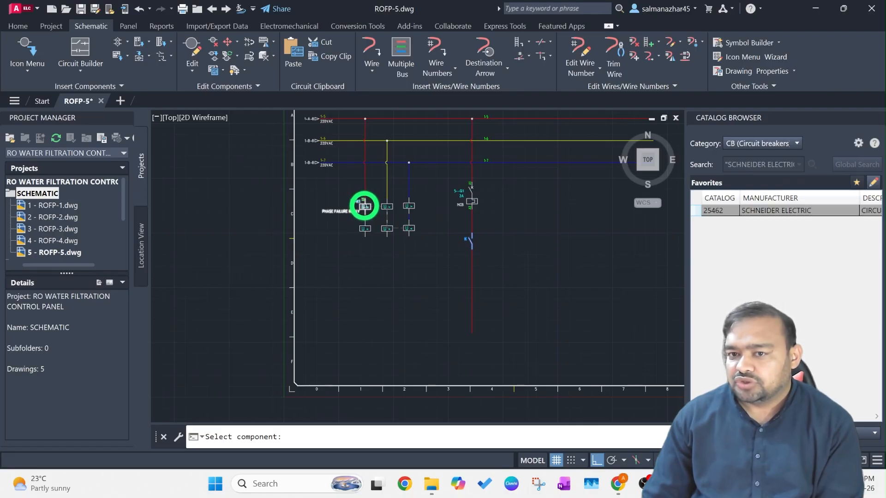
left_click(364, 205)
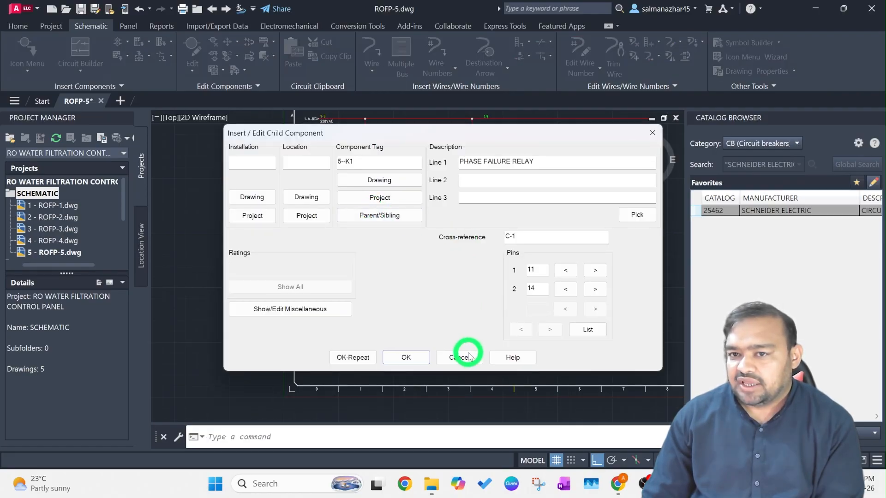
left_click(406, 358)
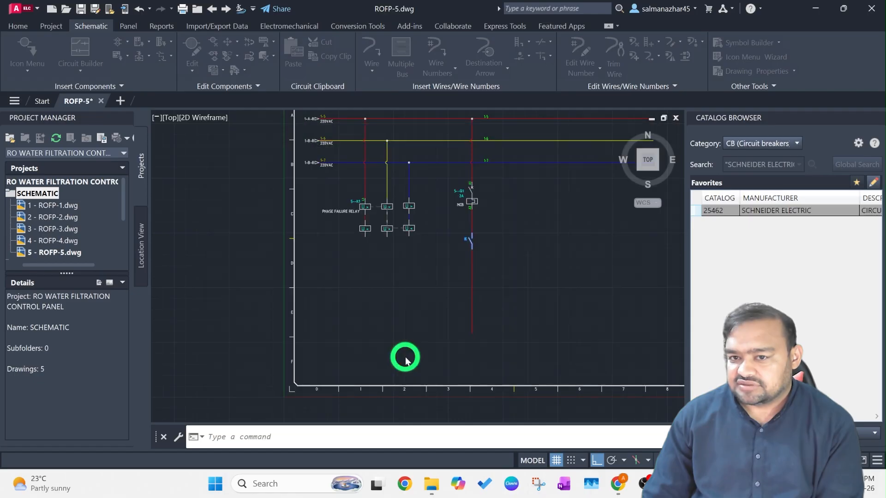
scroll(468, 251, "up", 5)
scroll(476, 202, "up", 3)
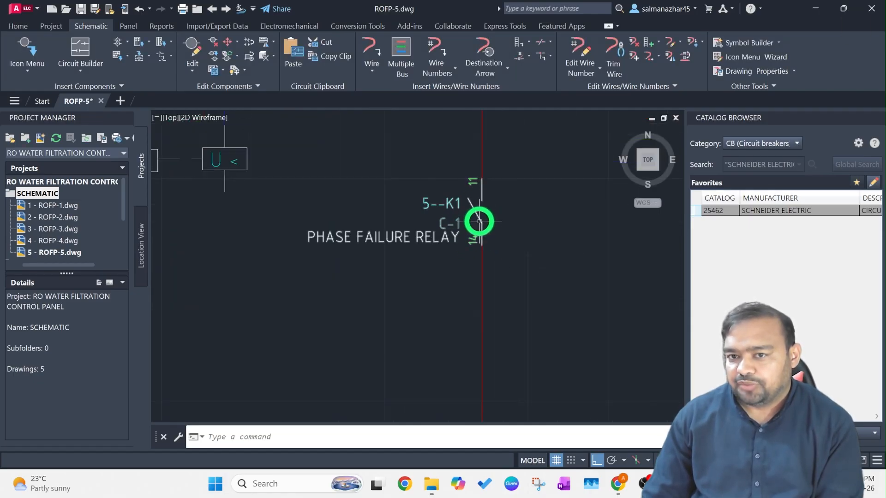
scroll(297, 186, "down", 3)
scroll(276, 191, "down", 2)
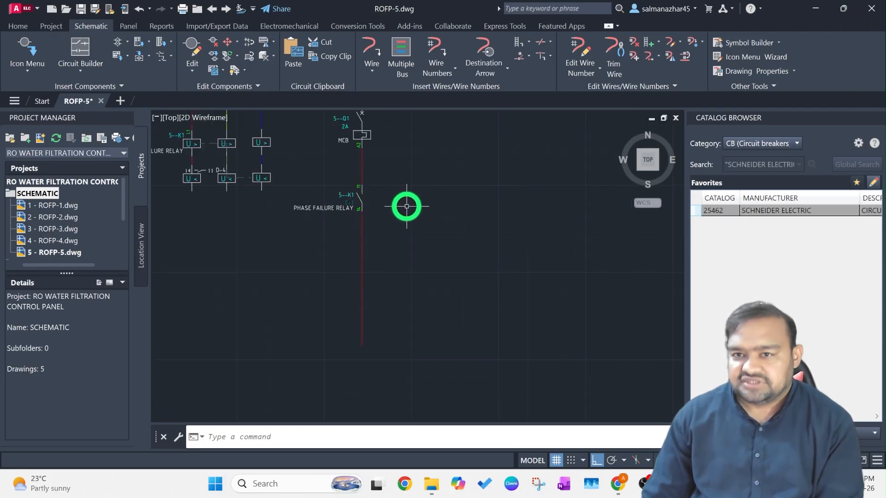
Insert the favorite Schneider Electric XB4BS8442 push button as a mapped Mushroom Head NC symbol on the red wire below the relay contact
left_click(768, 147)
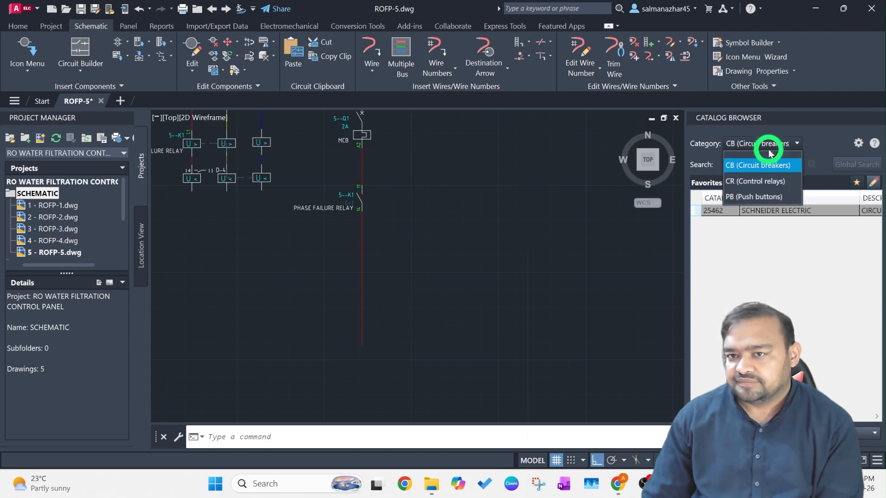
left_click(756, 196)
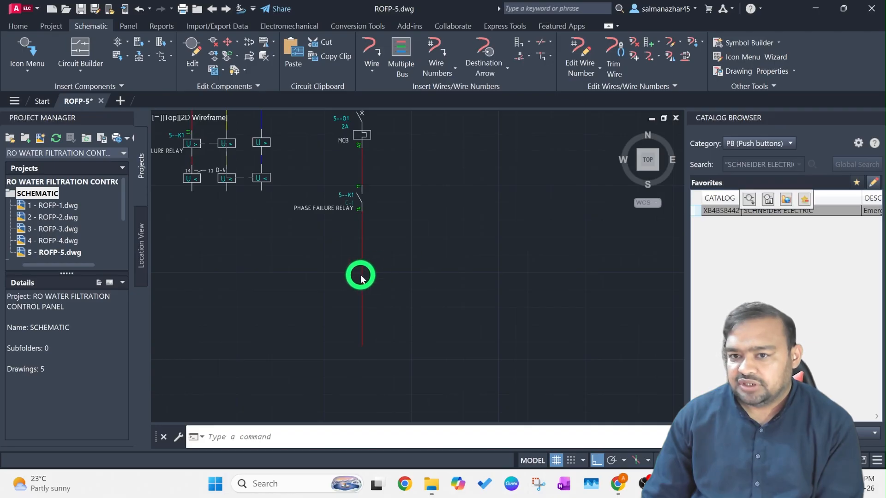
mouse_move(761, 219)
left_click(749, 199)
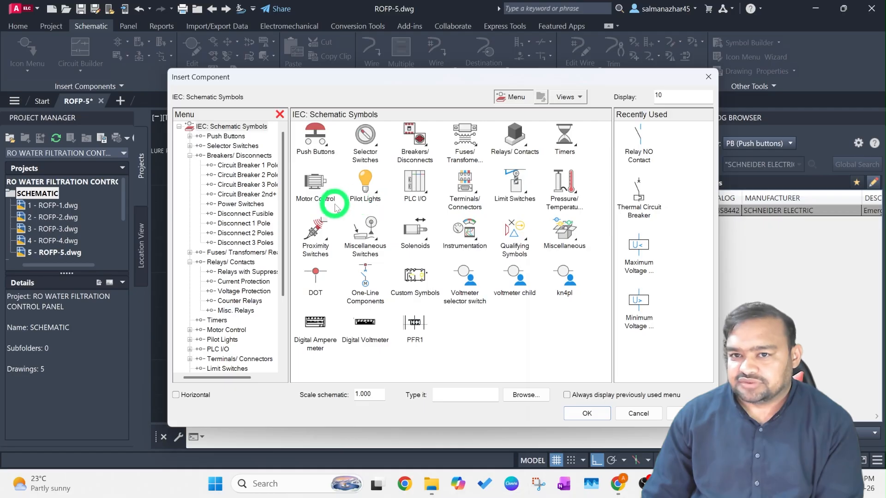
left_click(321, 143)
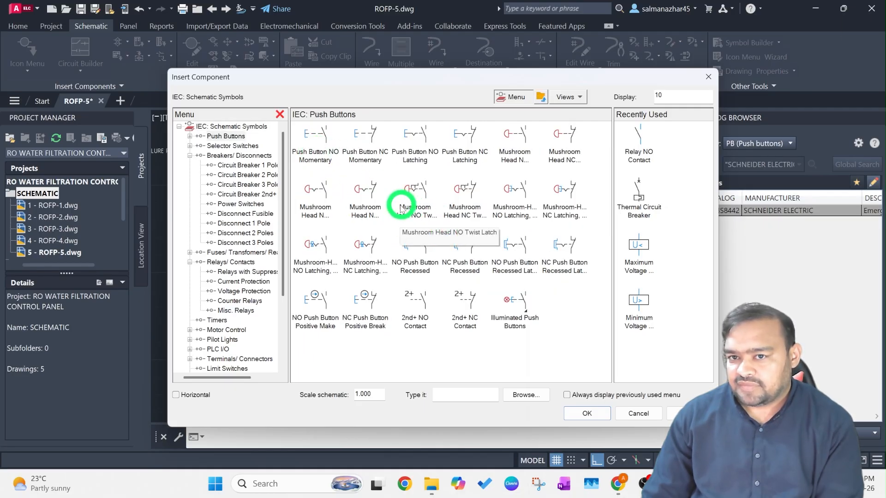
left_click(370, 196)
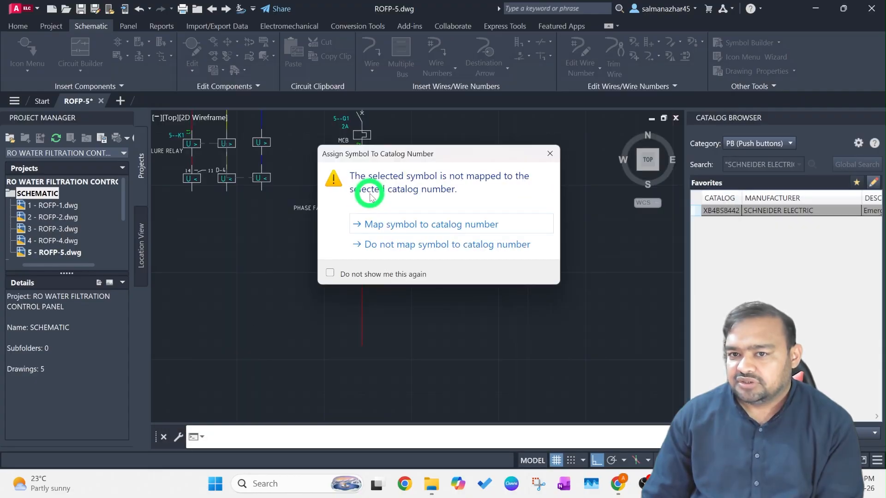
left_click(397, 224)
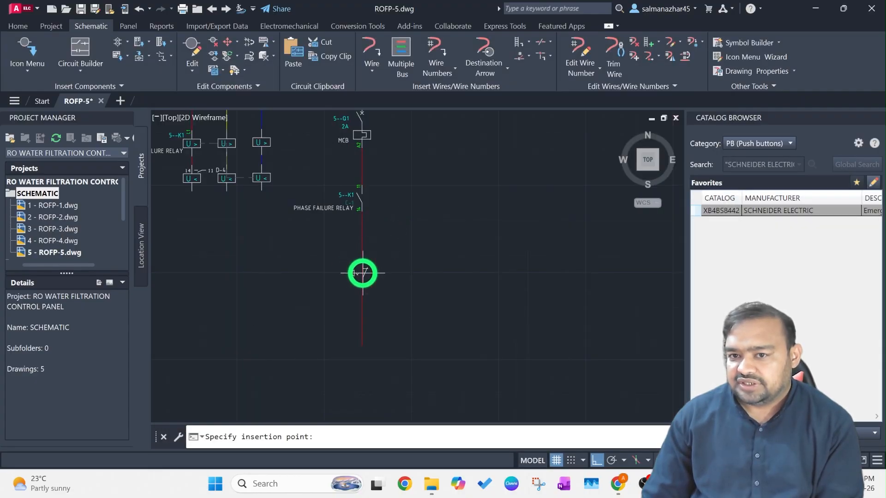
left_click(361, 264)
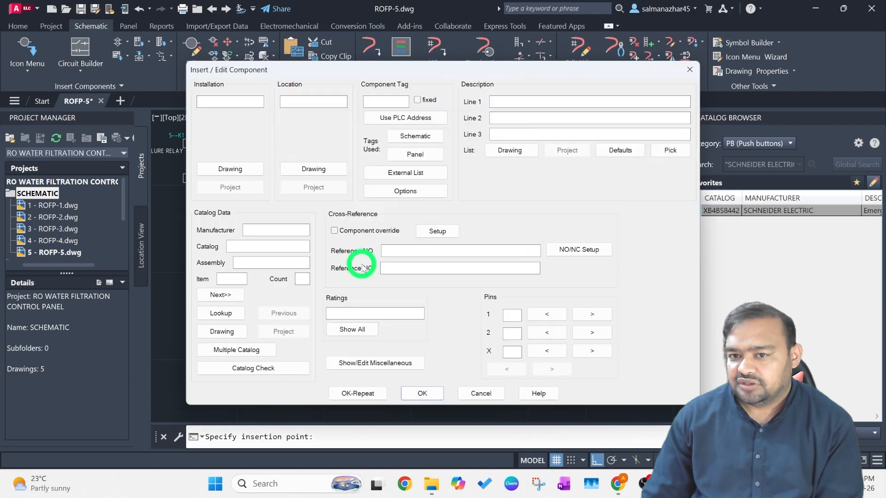
Set the new push button's description line 1 to EMERGENCY STOP
left_click(521, 100)
type("EM")
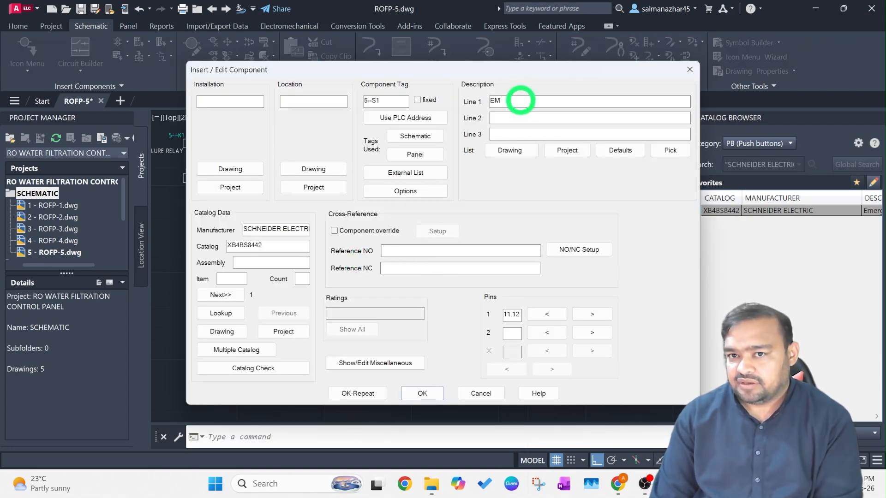
type("ERGENCY")
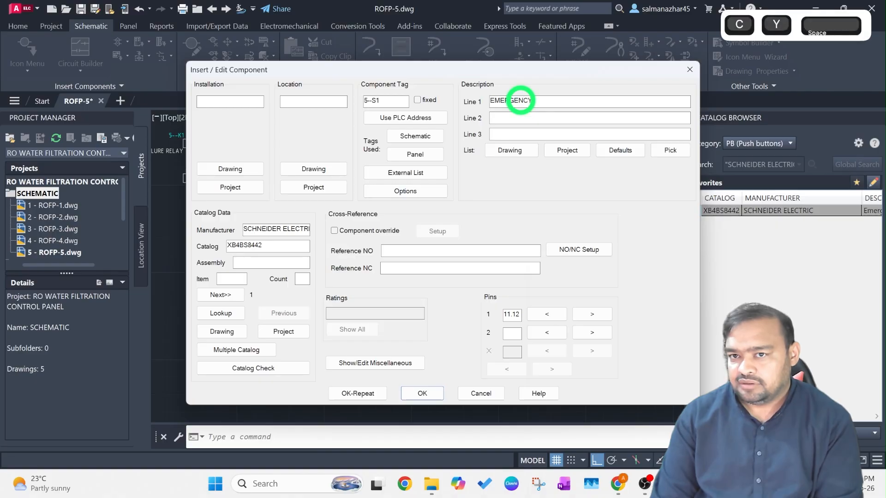
type(" STOP")
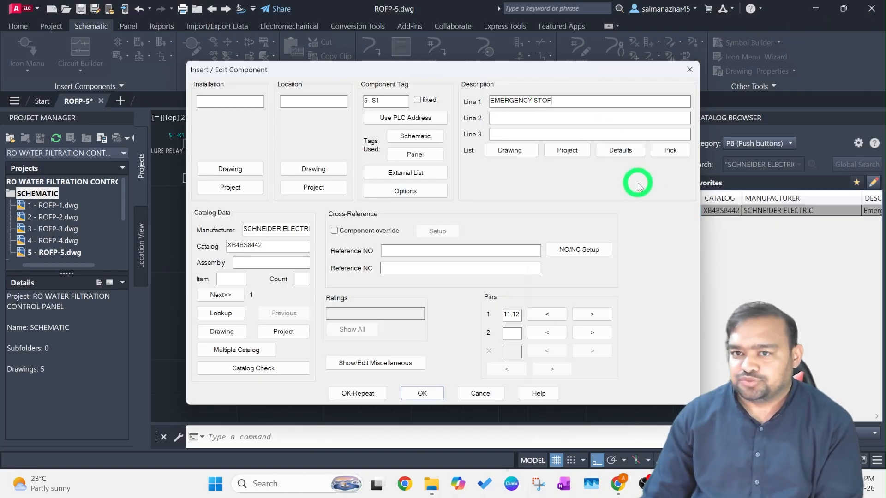
left_click(433, 393)
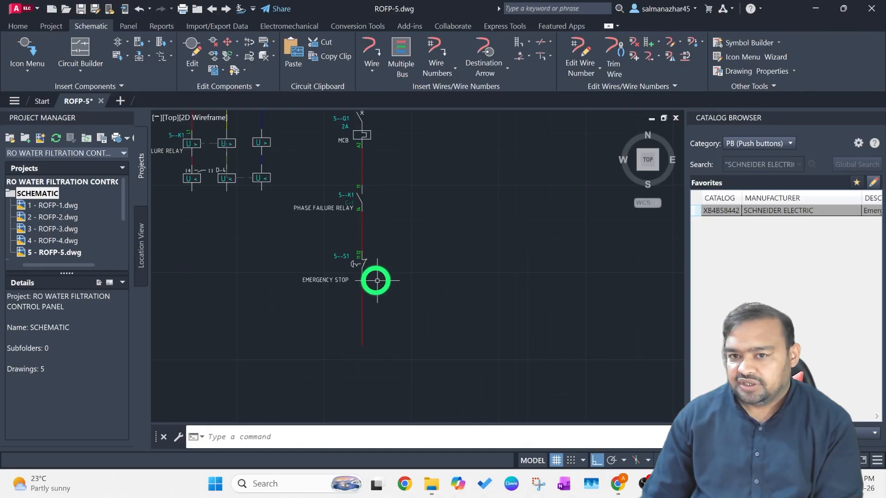
Trim the unused ends of the red, yellow and blue horizontal supply lines beyond their last vertical branches
scroll(365, 273, "up", 4)
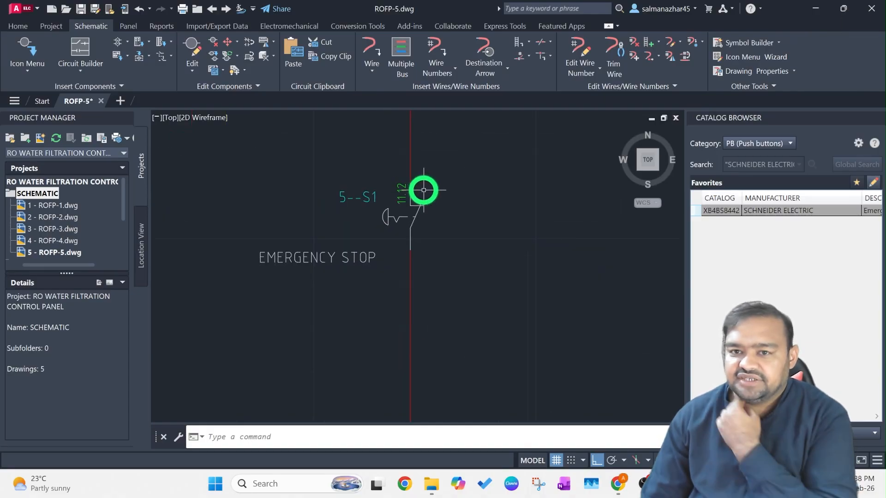
scroll(430, 207, "down", 3)
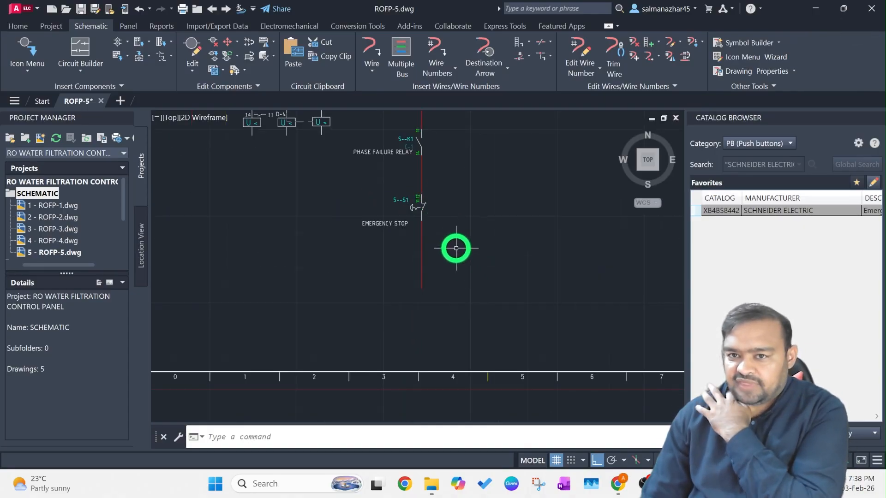
scroll(455, 247, "up", 2)
scroll(411, 174, "down", 5)
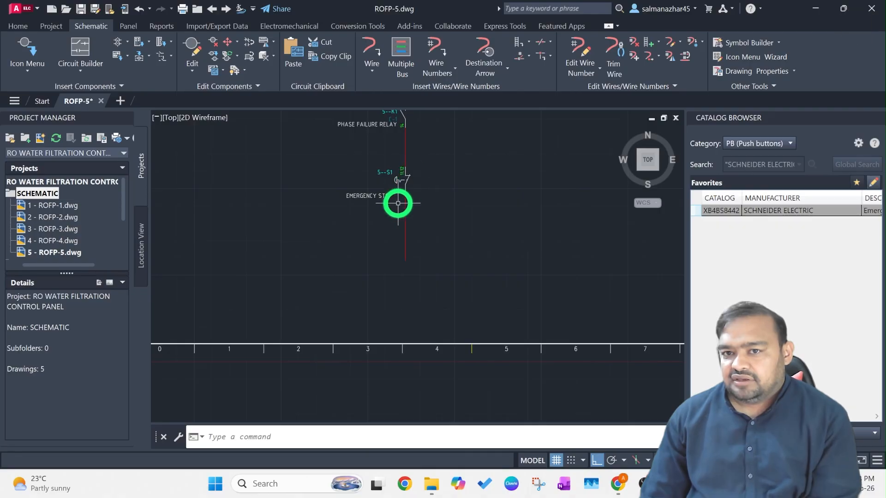
scroll(436, 183, "up", 4)
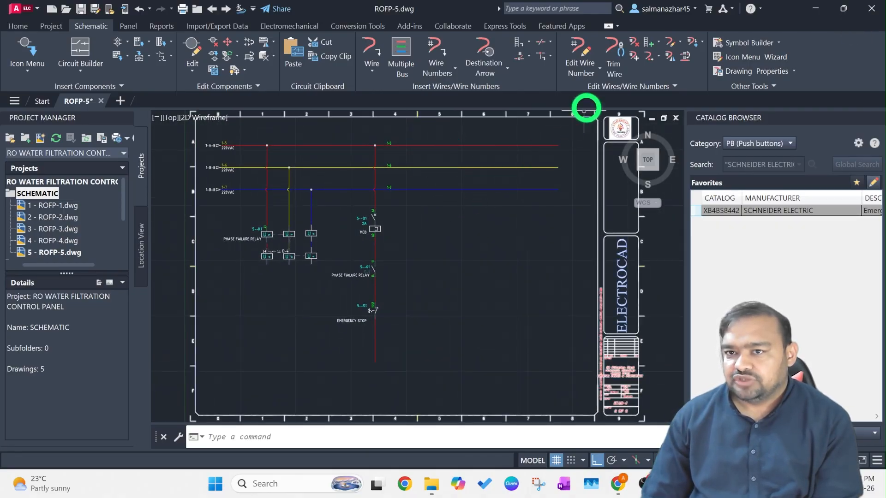
left_click(618, 65)
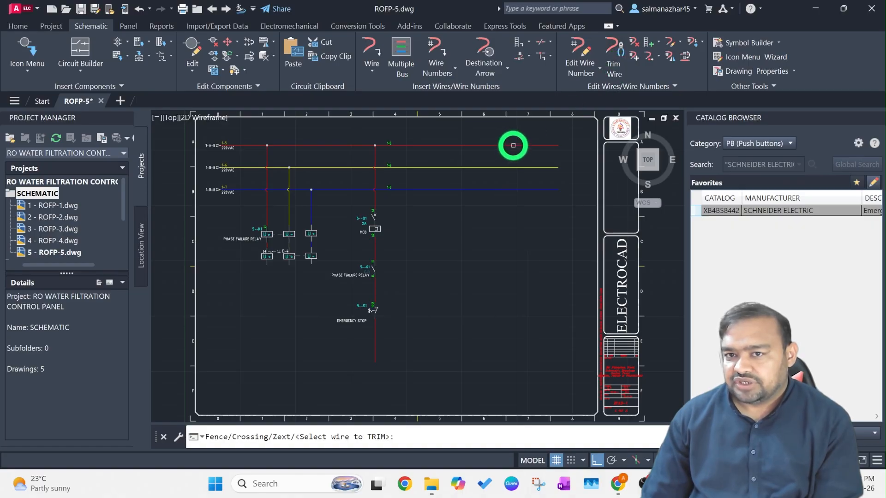
left_click(513, 145)
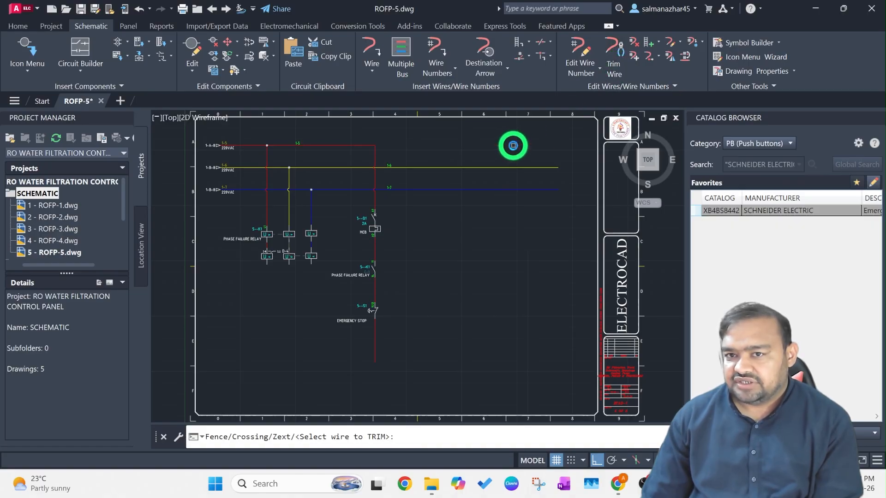
left_click(450, 169)
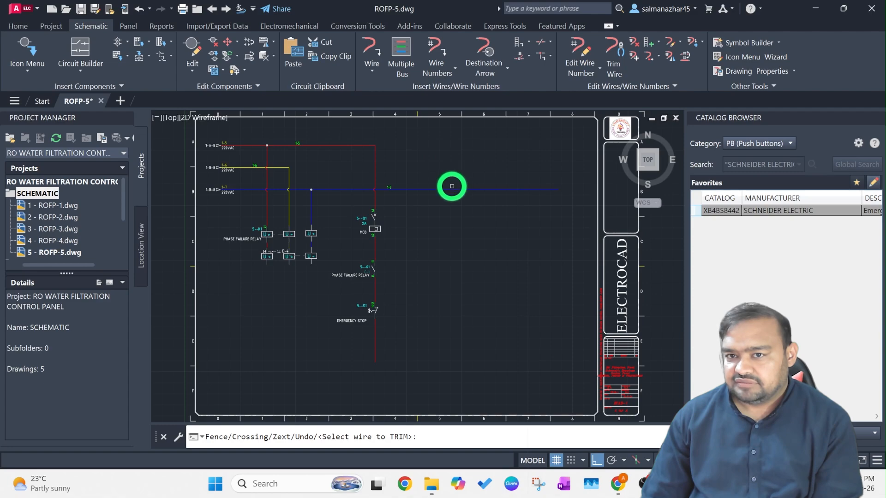
left_click(451, 190)
key("Return")
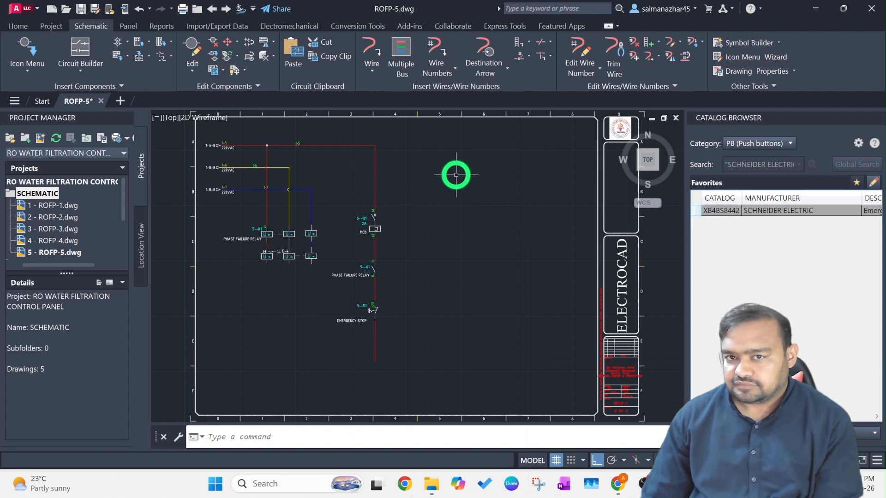
Add a source arrow with code CP and description CONTROL PHASE at the control wire's lower end, without inserting matching destination arrows
scroll(421, 162, "down", 2)
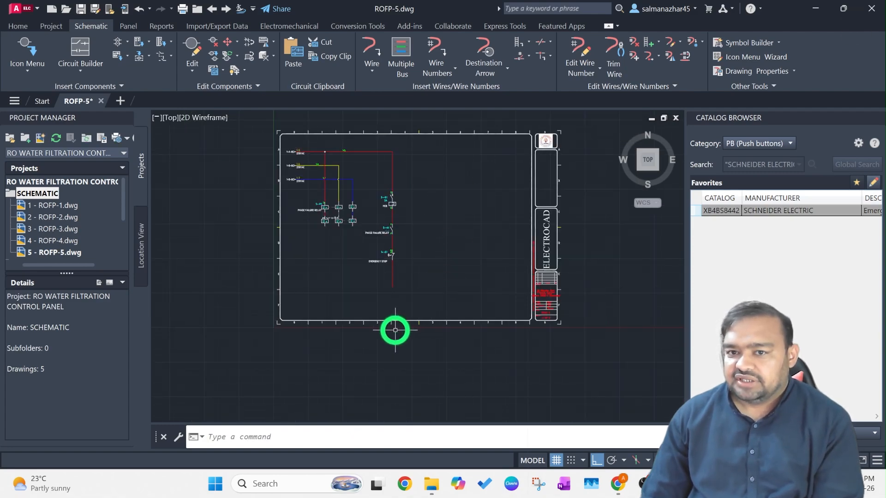
scroll(394, 331, "up", 5)
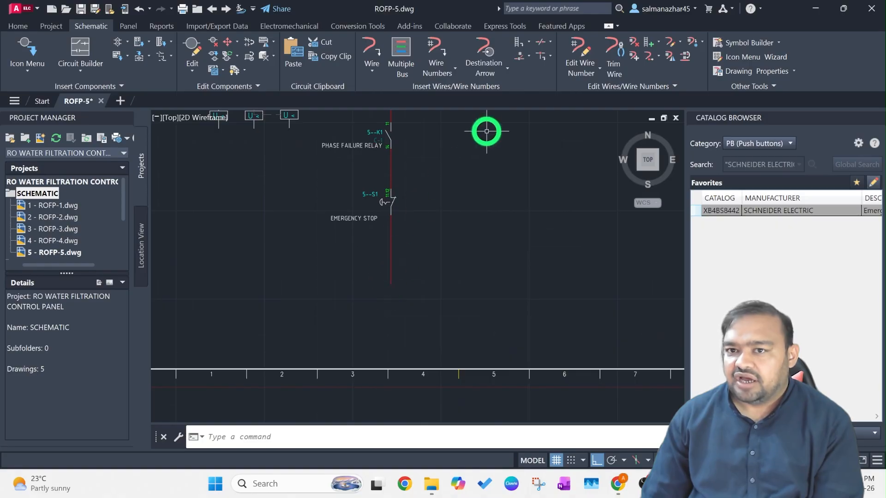
left_click(500, 74)
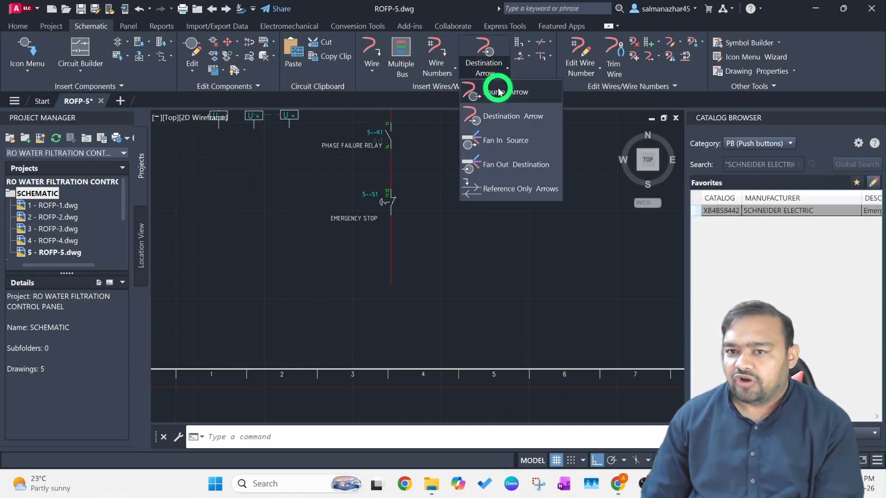
left_click(498, 91)
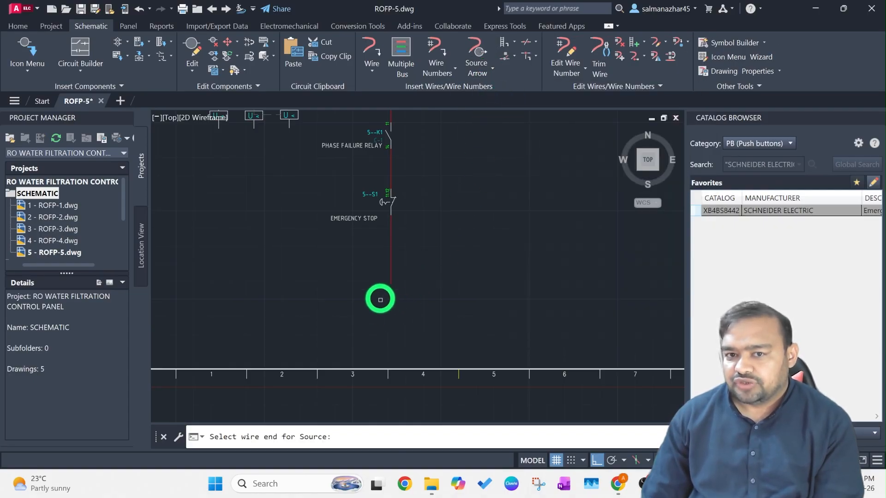
left_click(391, 277)
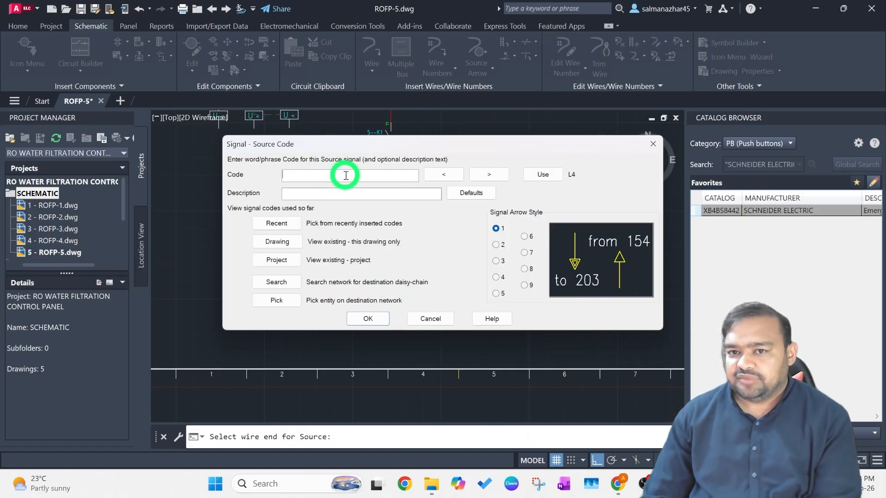
type("CP")
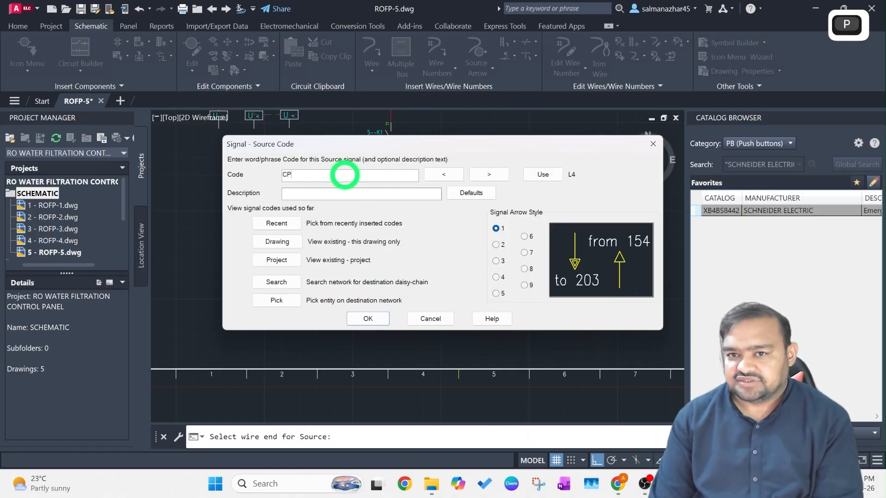
key("Tab")
type("C")
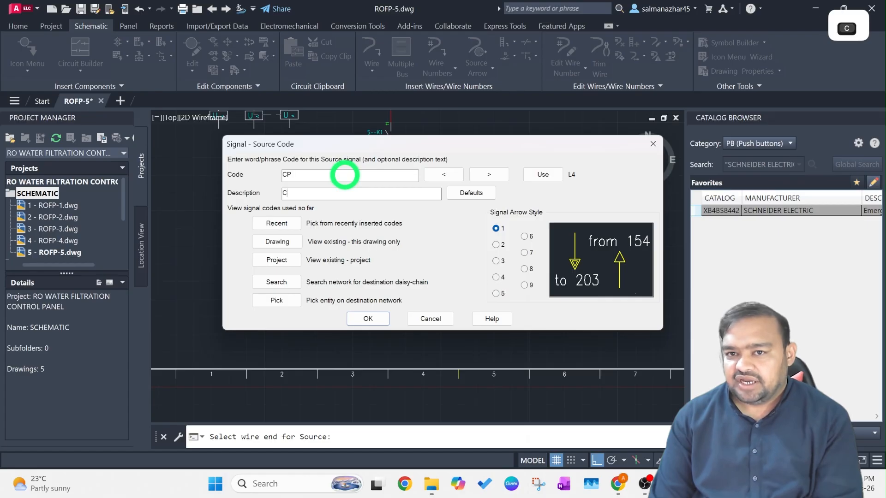
type("ONTROL PHASE")
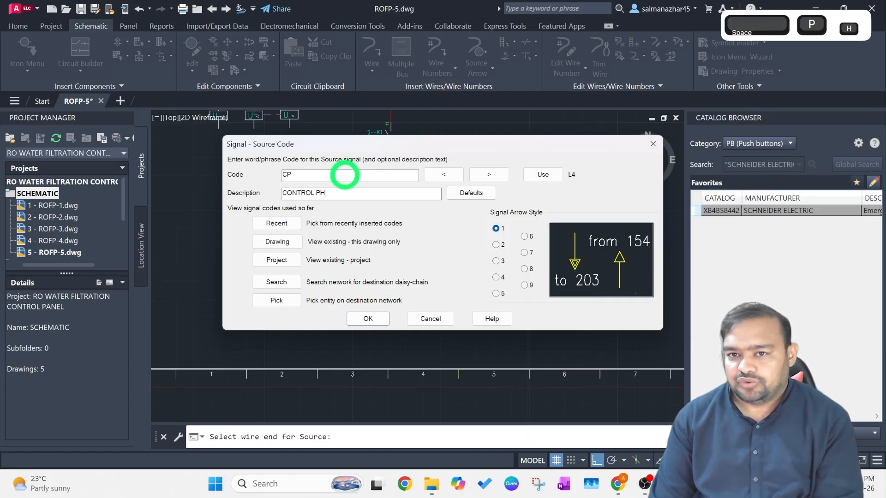
left_click(377, 319)
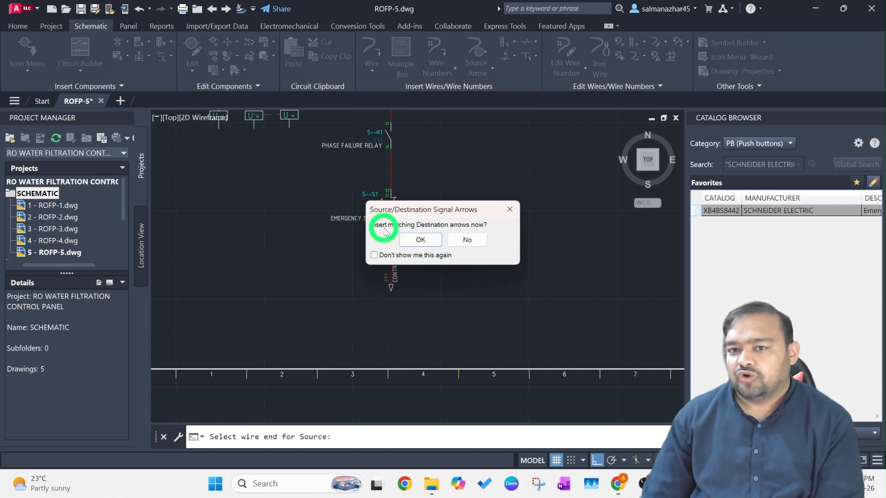
left_click(470, 240)
key("Escape")
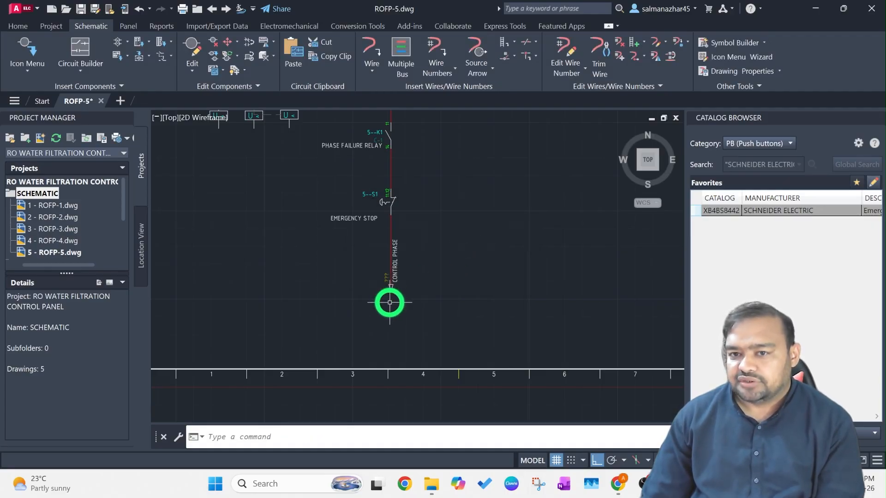
Assign an automatic sequential wire number to the individually picked wire between the emergency stop and the CONTROL PHASE source arrow
scroll(389, 300, "up", 5)
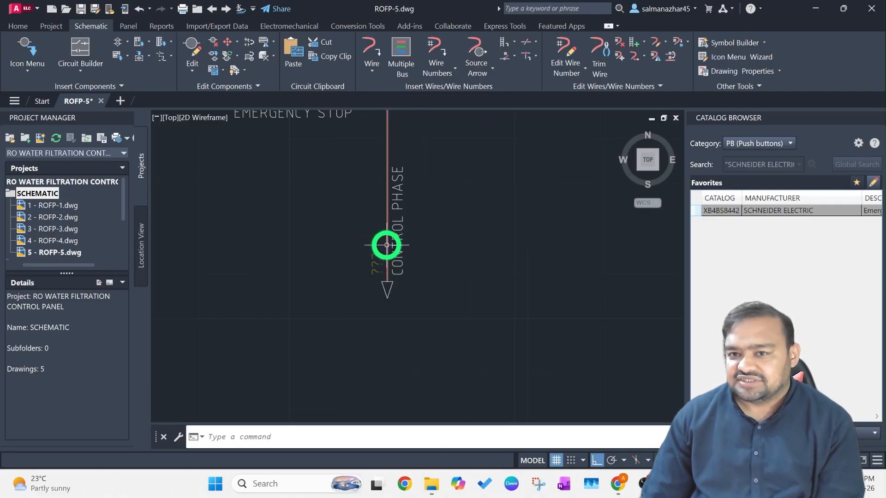
right_click(387, 246)
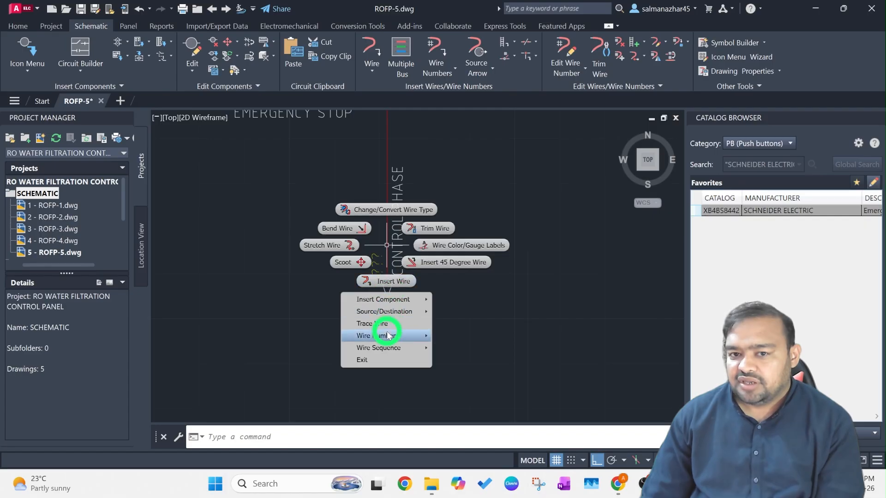
mouse_move(387, 336)
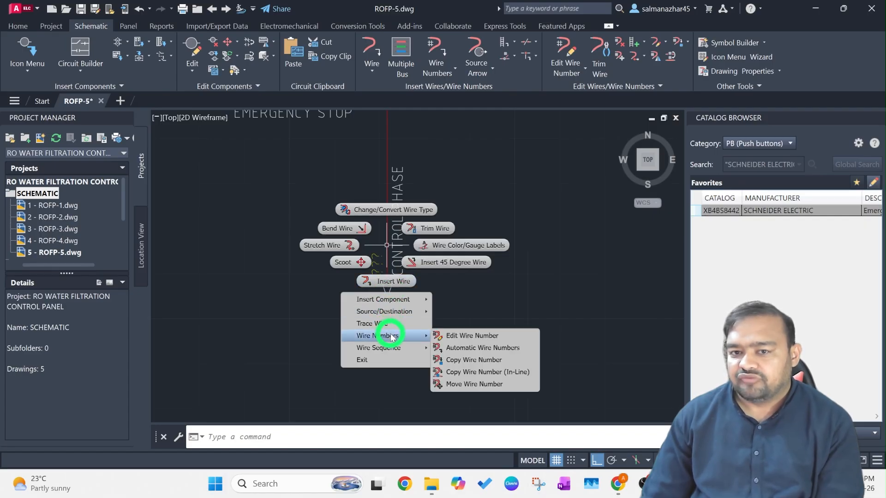
left_click(480, 348)
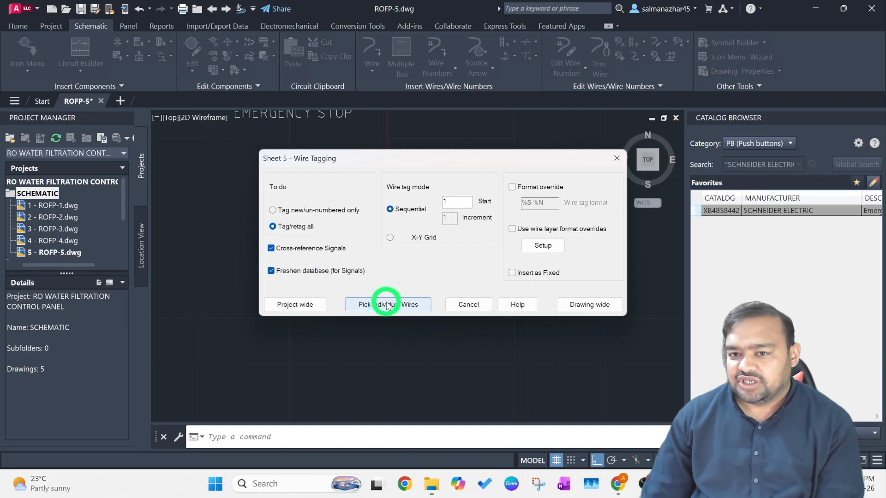
left_click(410, 306)
left_click(387, 236)
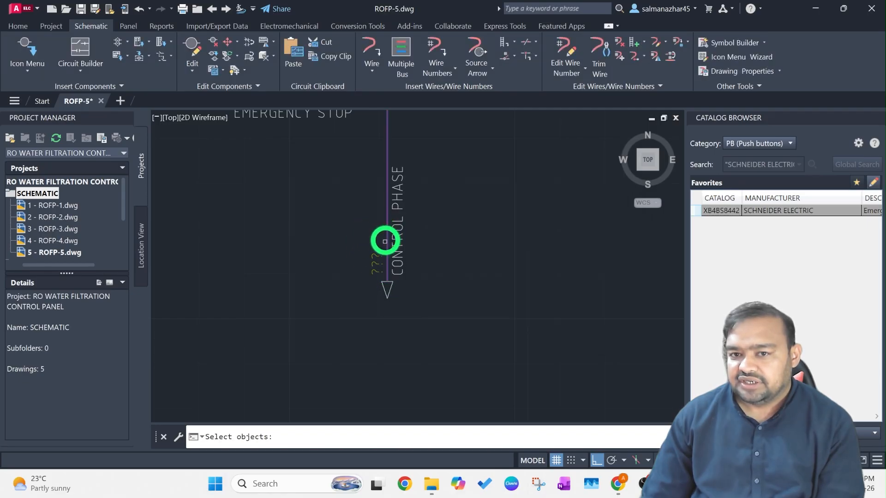
key("Return")
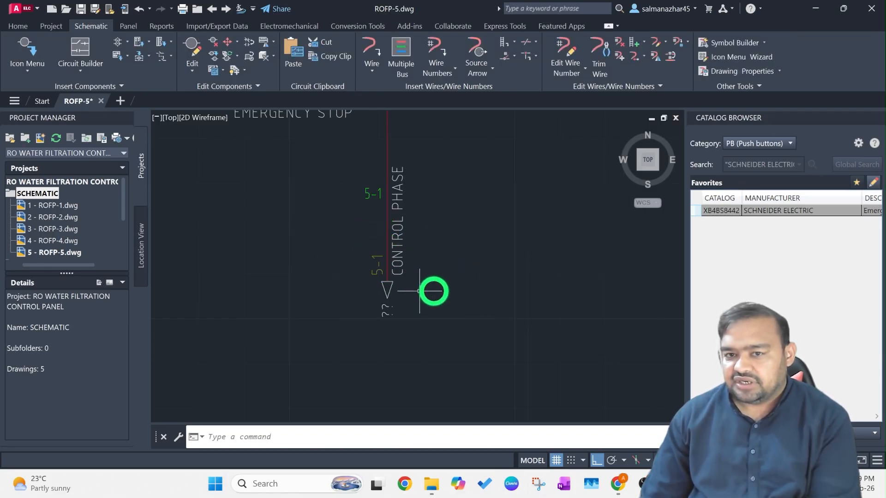
scroll(351, 226, "down", 2)
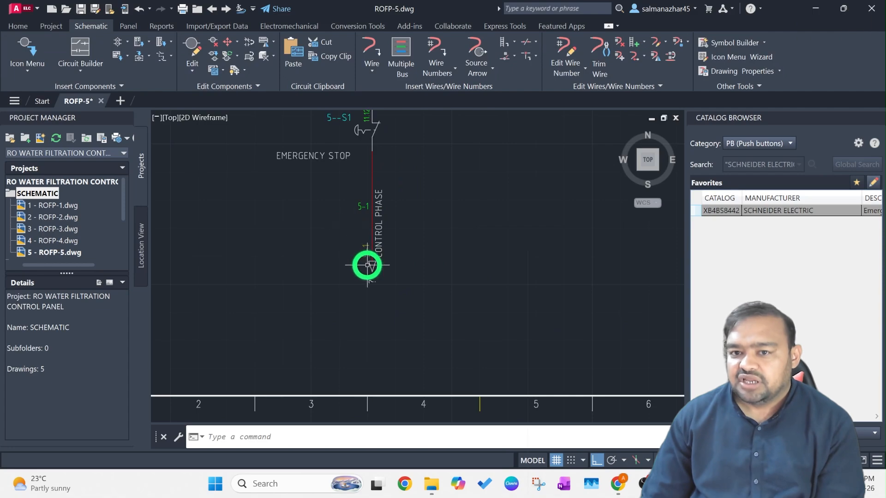
scroll(373, 284, "up", 3)
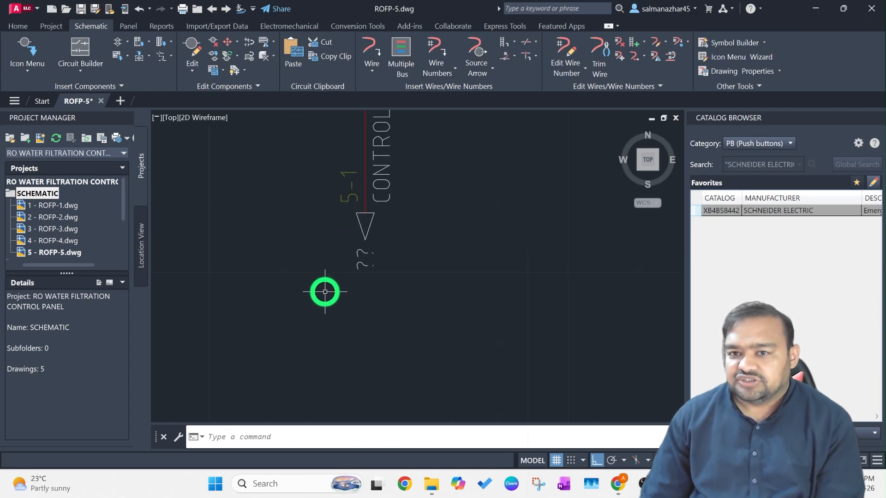
scroll(346, 259, "down", 2)
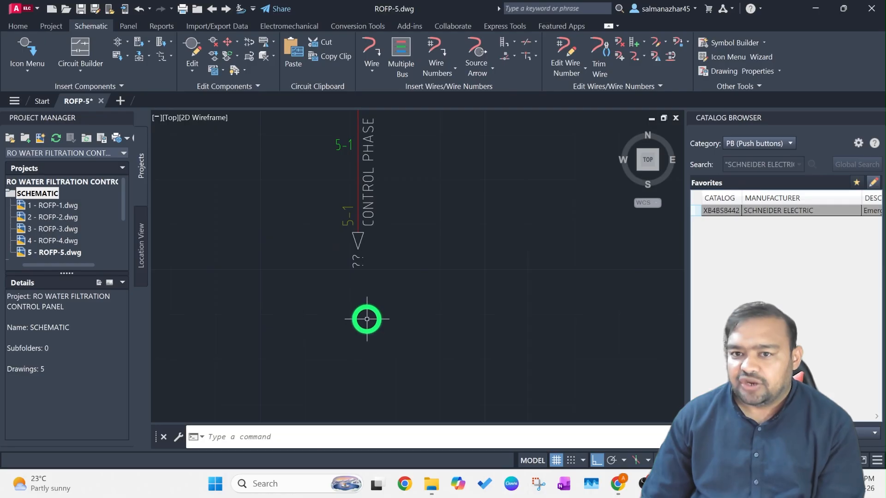
scroll(375, 263, "down", 2)
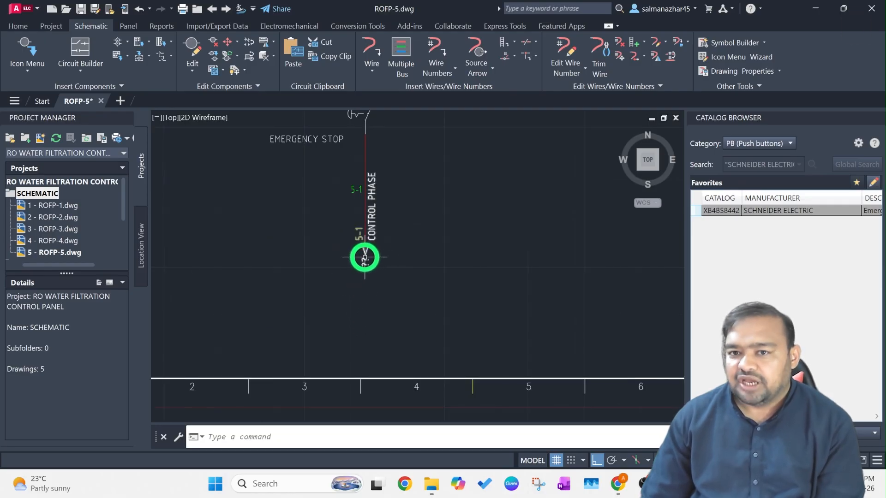
scroll(365, 258, "down", 2)
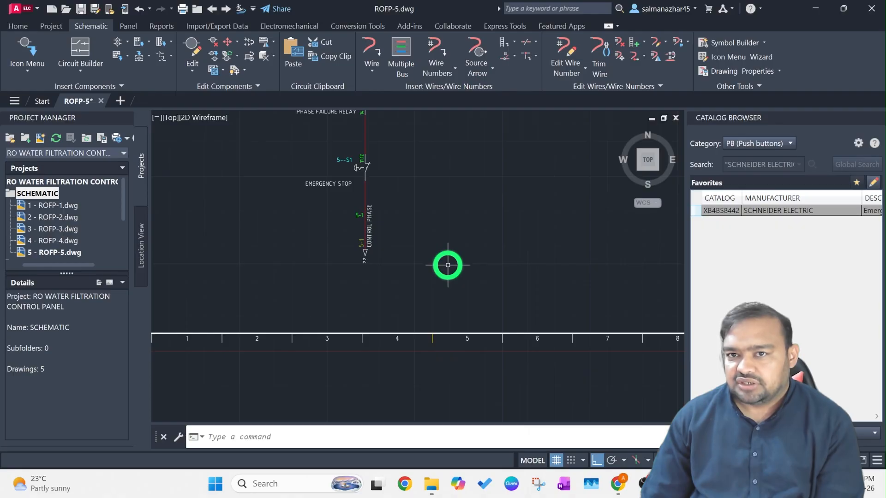
scroll(435, 252, "down", 2)
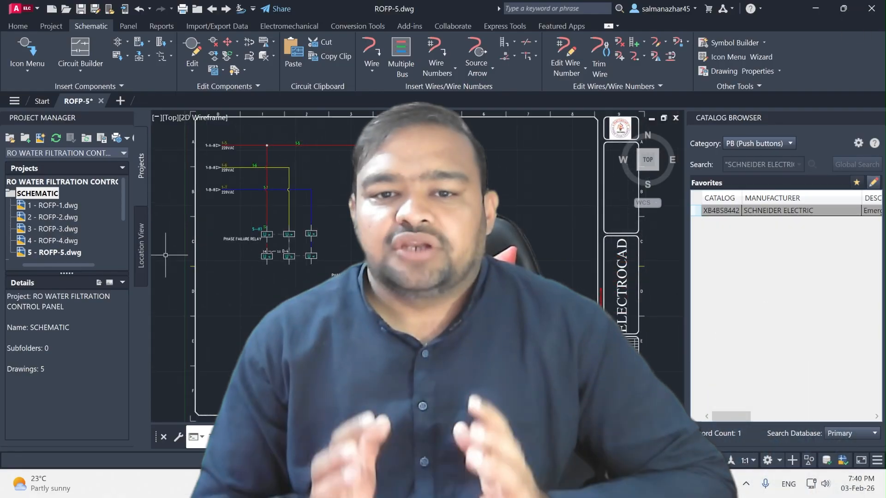